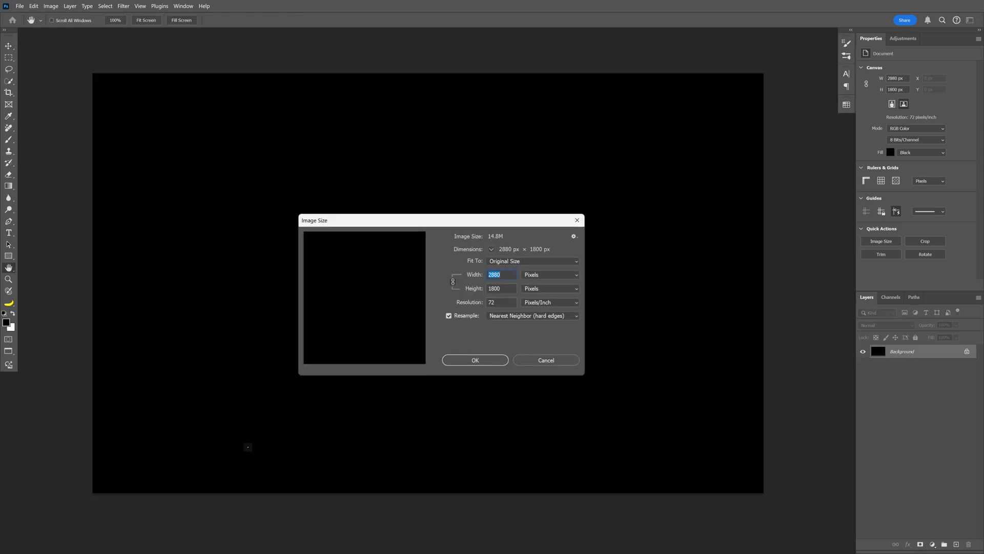
Add white 'PAN TER' text in Kenyan Coffee Bold Italic and scale it up hugely
key("Escape")
key("t")
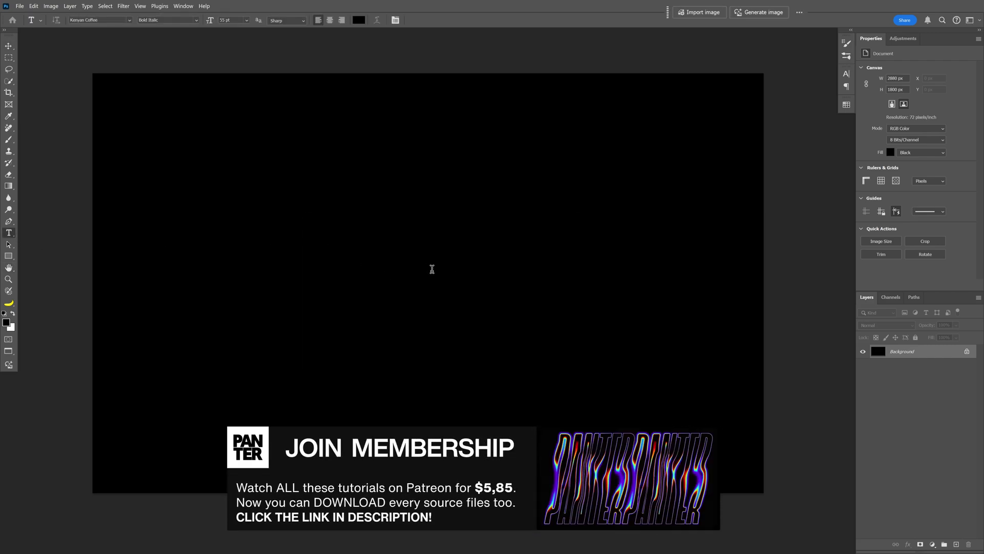
key("ctrl+v")
key("ctrl+t")
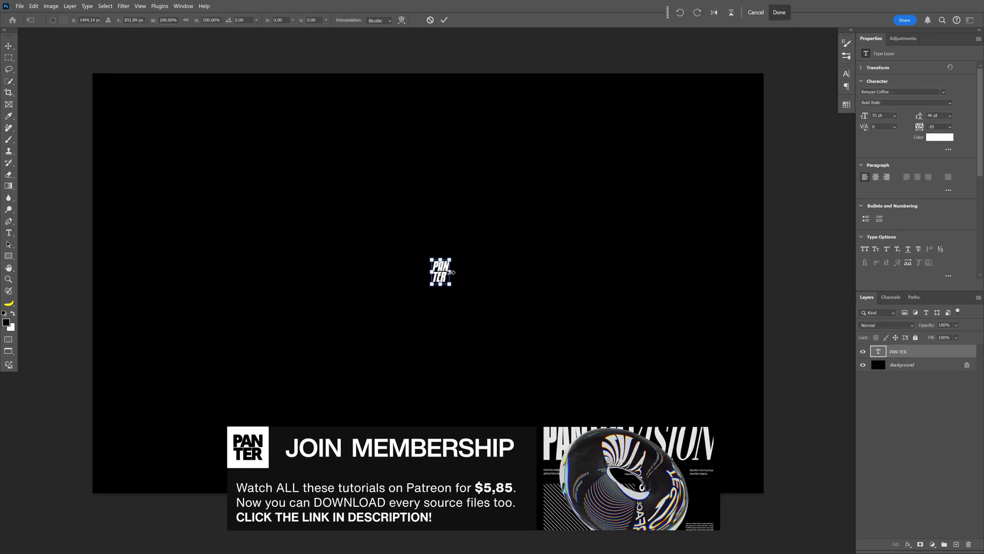
left_click_drag(450, 272, 553, 272)
key("Return")
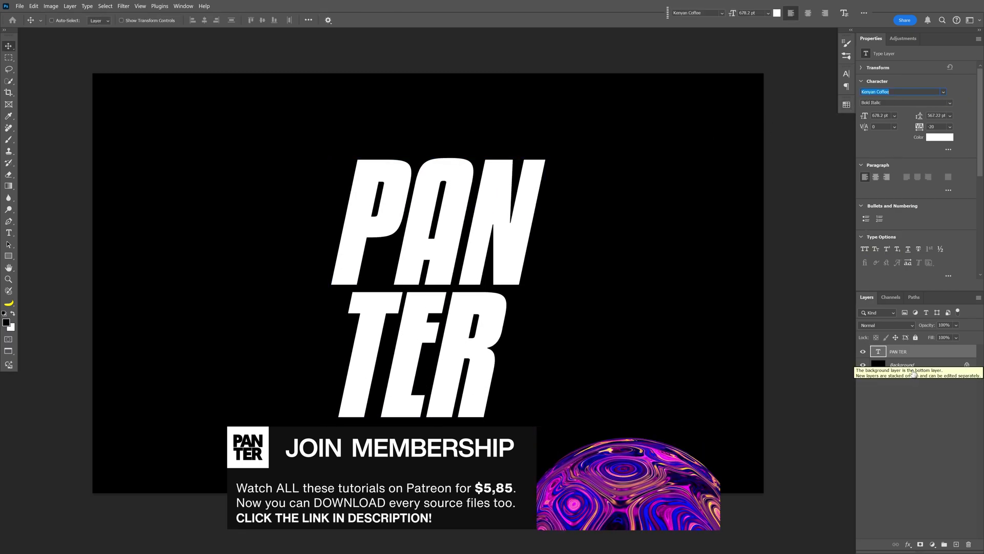
Convert the PAN TER text layer into a smart object and duplicate it
right_click(925, 352)
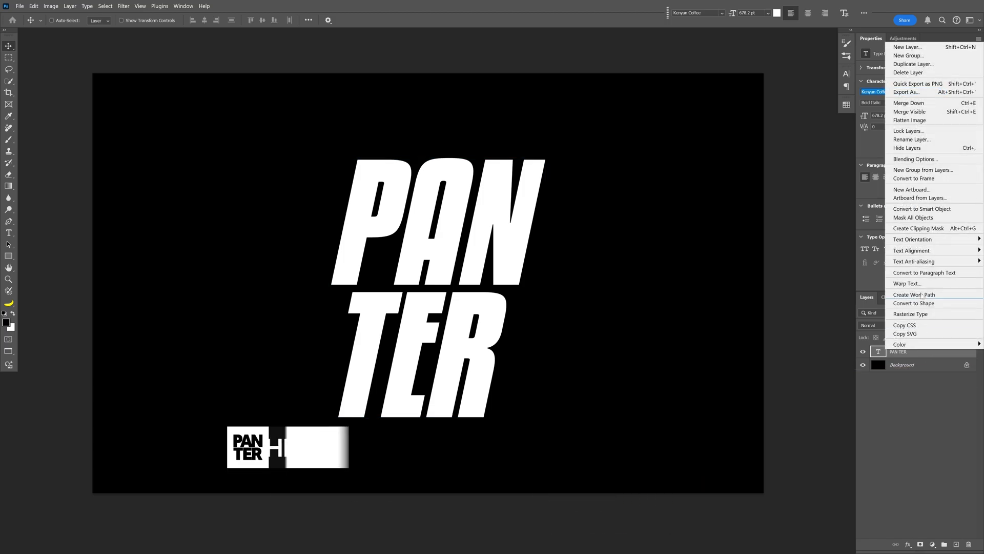
left_click(958, 211)
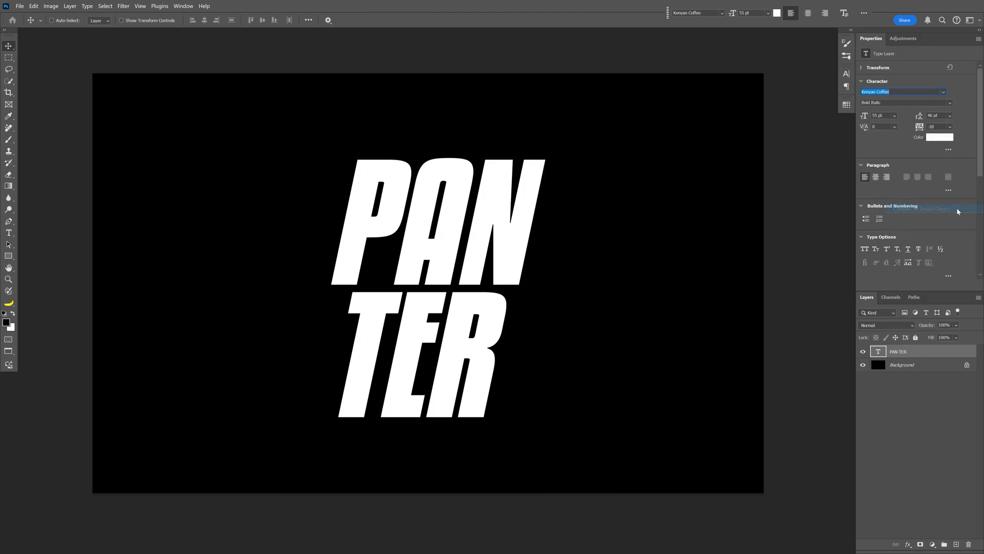
key("ctrl+j")
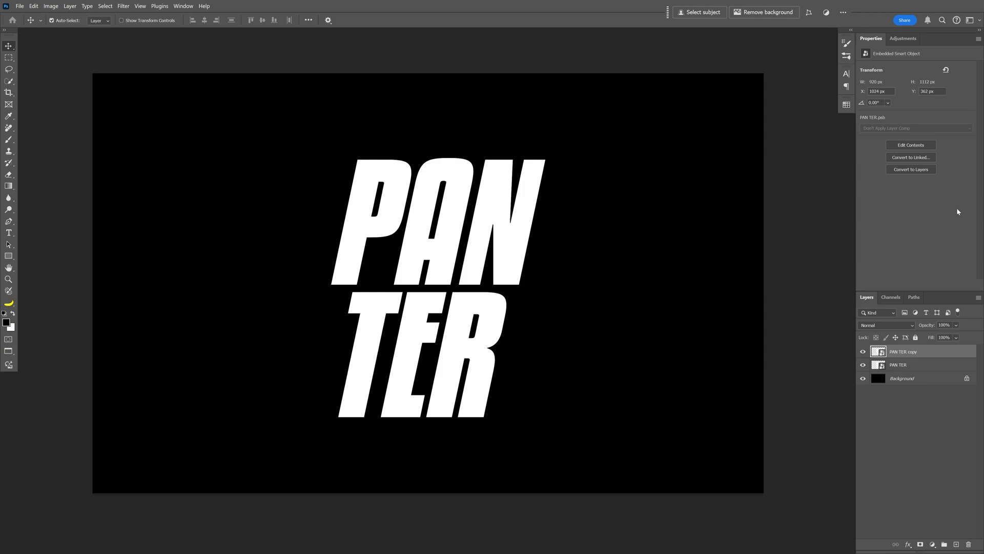
Start a Path Blur from the Blur Gallery on the original PAN TER layer
left_click(925, 365, "ctrl")
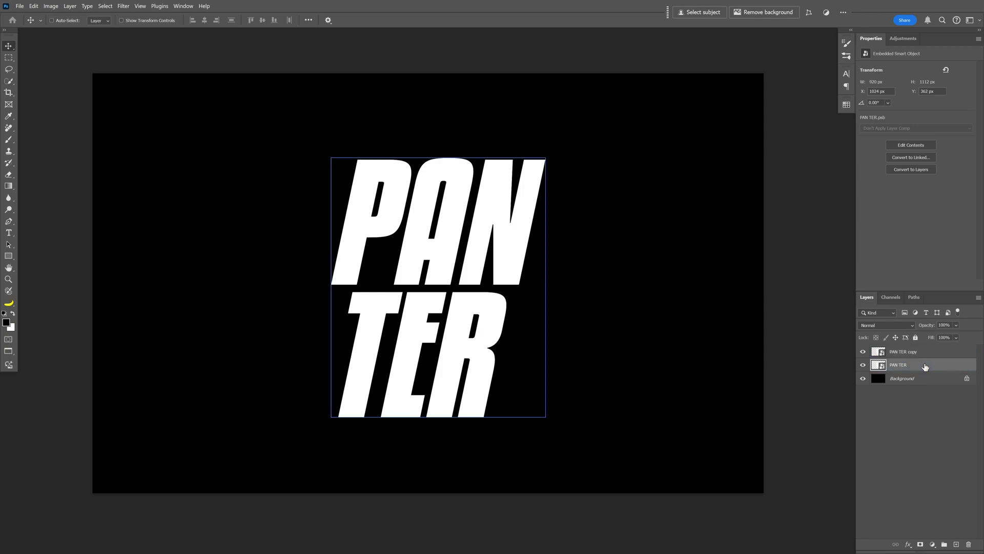
left_click(124, 7)
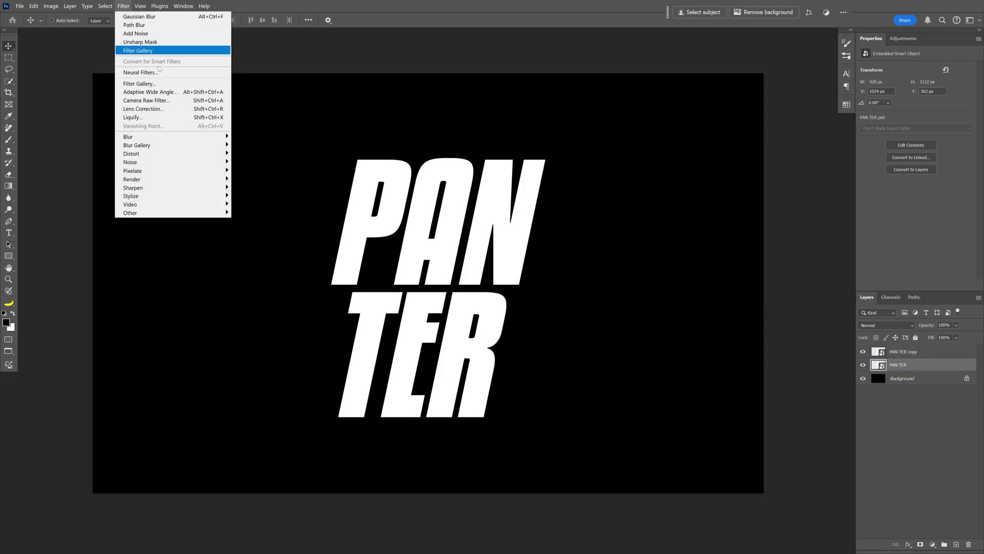
mouse_move(215, 145)
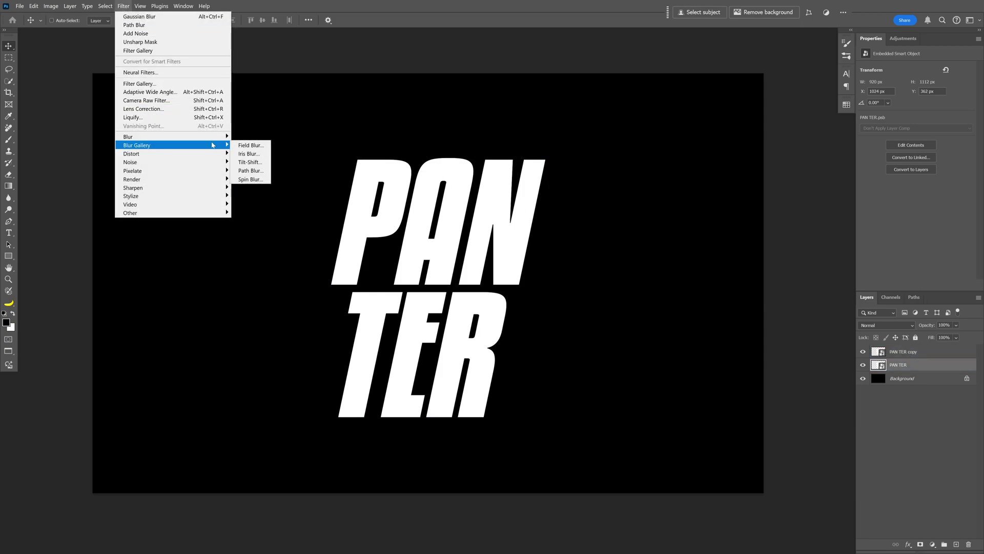
left_click(261, 172)
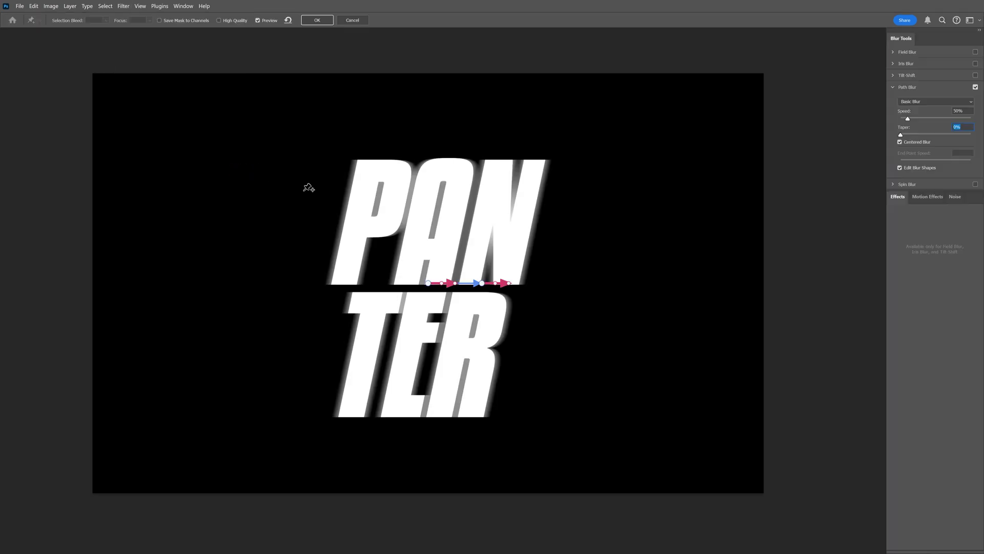
Make the path blur one-directional at 500% speed along an upward curve toward the upper right
left_click(899, 143)
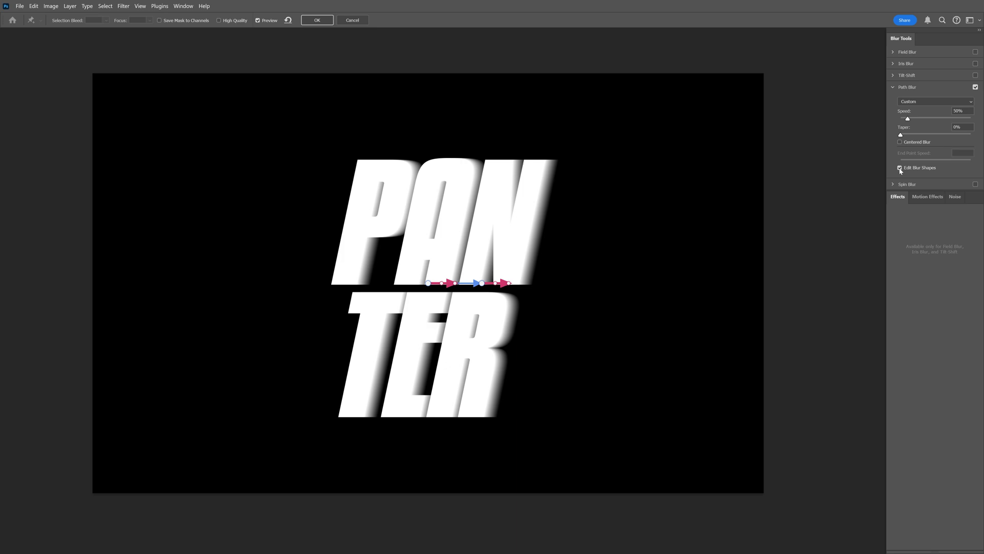
left_click(899, 167)
left_click_drag(482, 283, 622, 198)
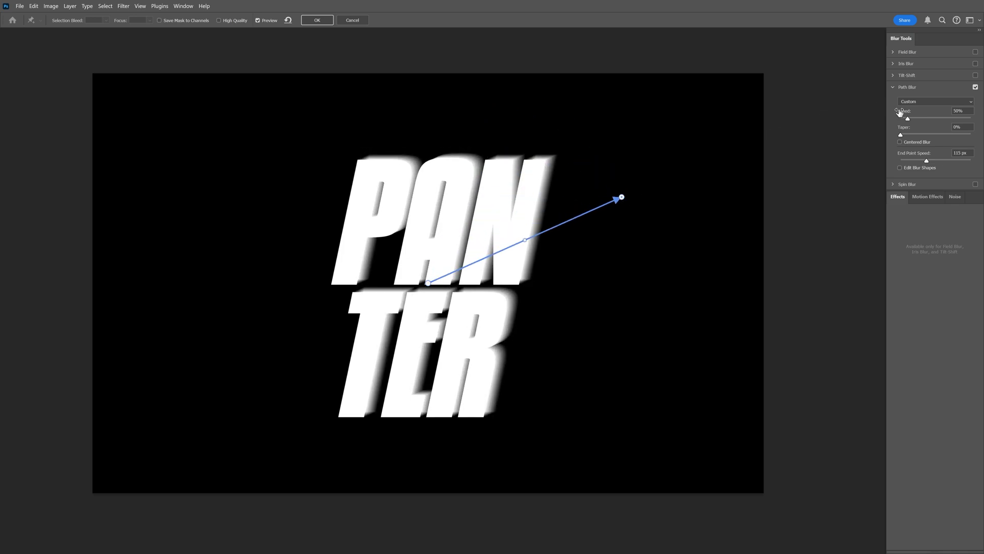
left_click_drag(912, 120, 975, 125)
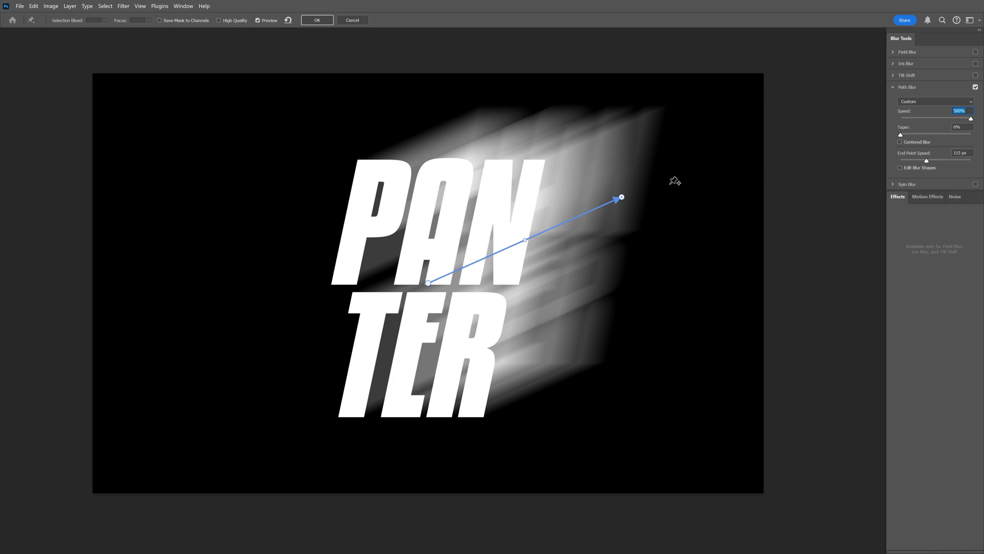
left_click_drag(524, 242, 520, 201)
left_click_drag(623, 199, 652, 210)
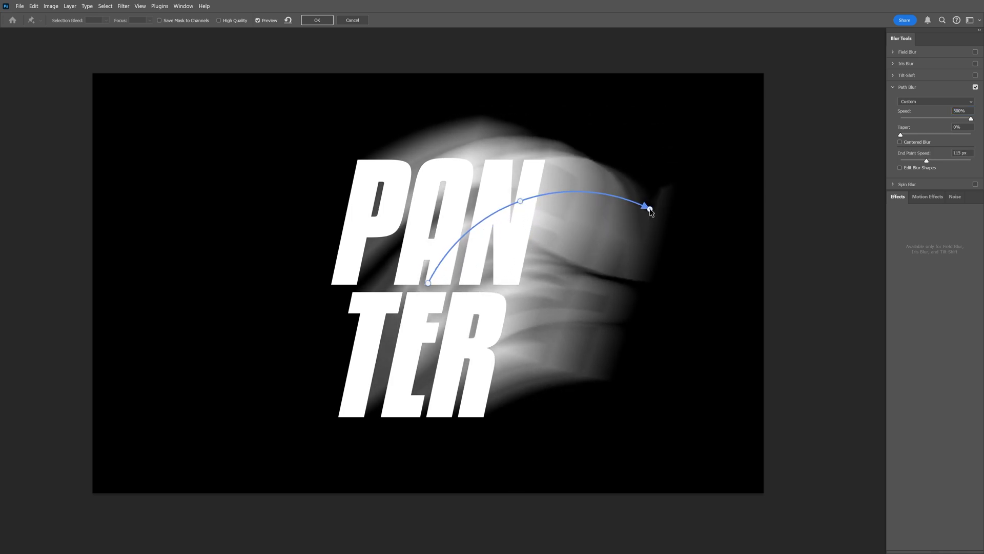
Extend and arc the blur path higher, set Taper to 15%, and apply the Path Blur
left_click(900, 170)
left_click_drag(677, 224, 784, 190)
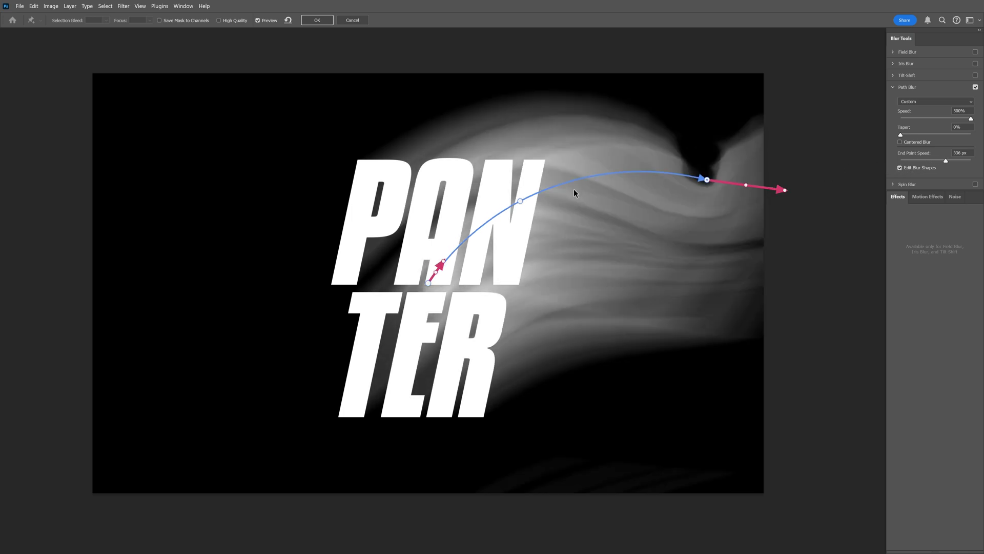
left_click_drag(520, 201, 492, 224)
mouse_move(435, 262)
left_mouse_down()
mouse_move(438, 236)
mouse_move(476, 228)
mouse_move(480, 234)
mouse_move(436, 257)
left_mouse_up()
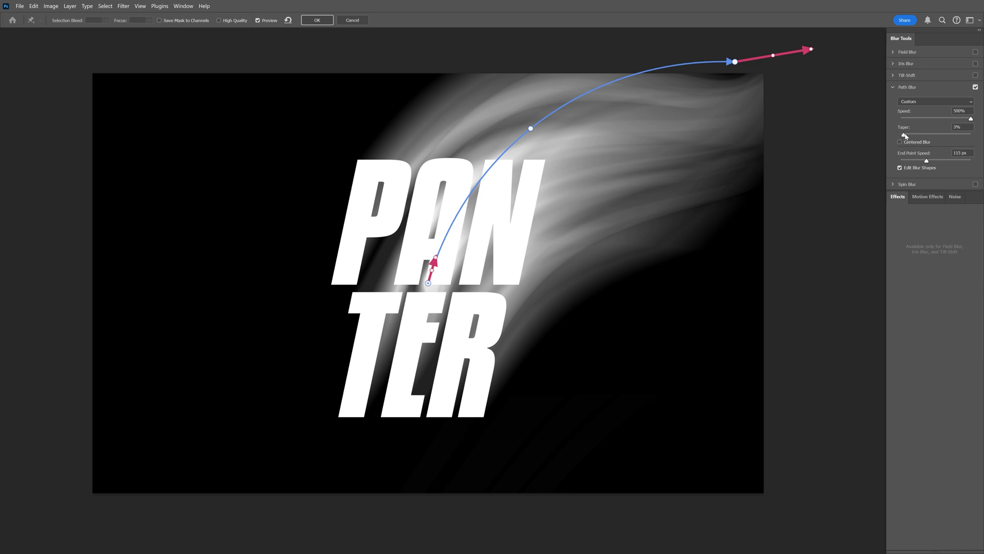
left_click_drag(905, 135, 921, 135)
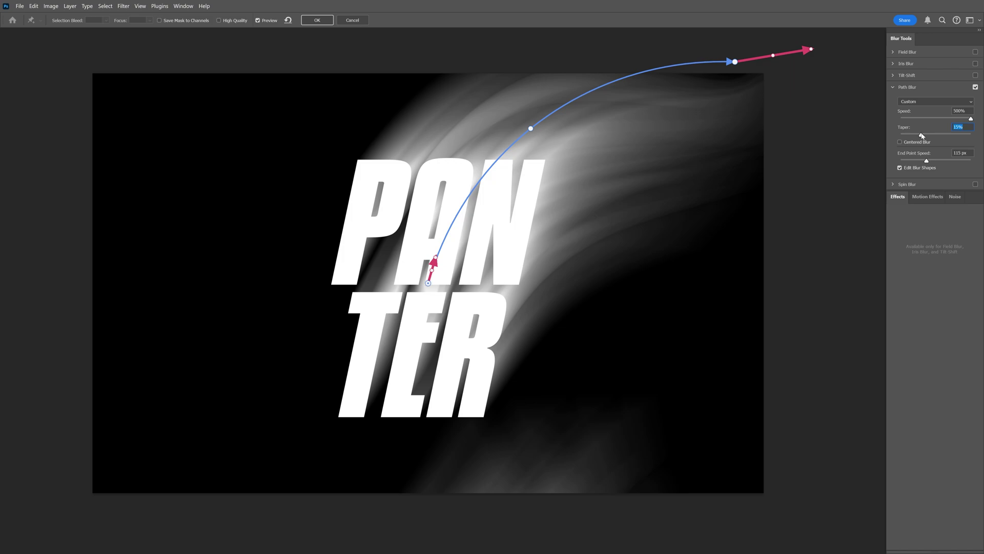
left_click(322, 20)
Set the blurred PAN TER layer's blend mode to Dissolve for a grainy particle trail
left_click(929, 353)
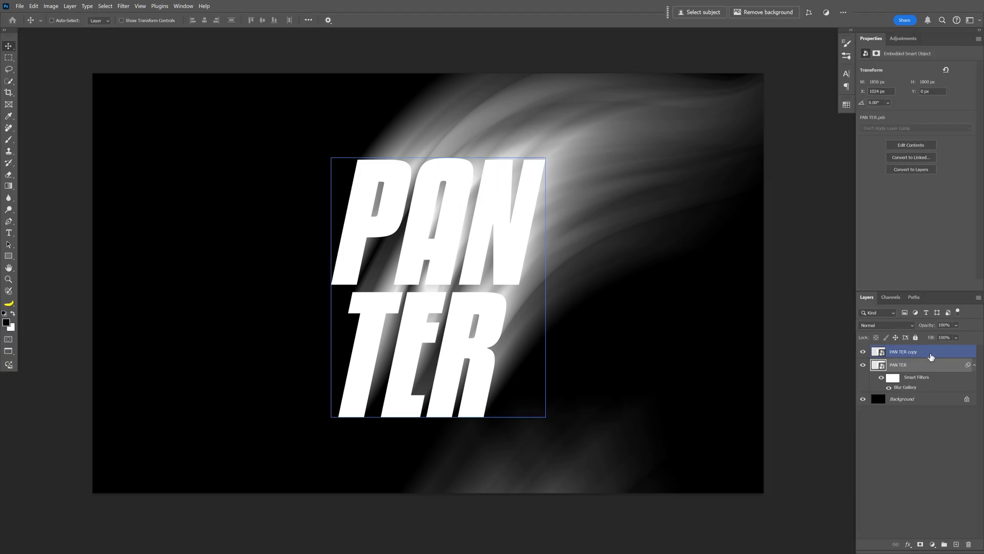
left_click(931, 355, "ctrl")
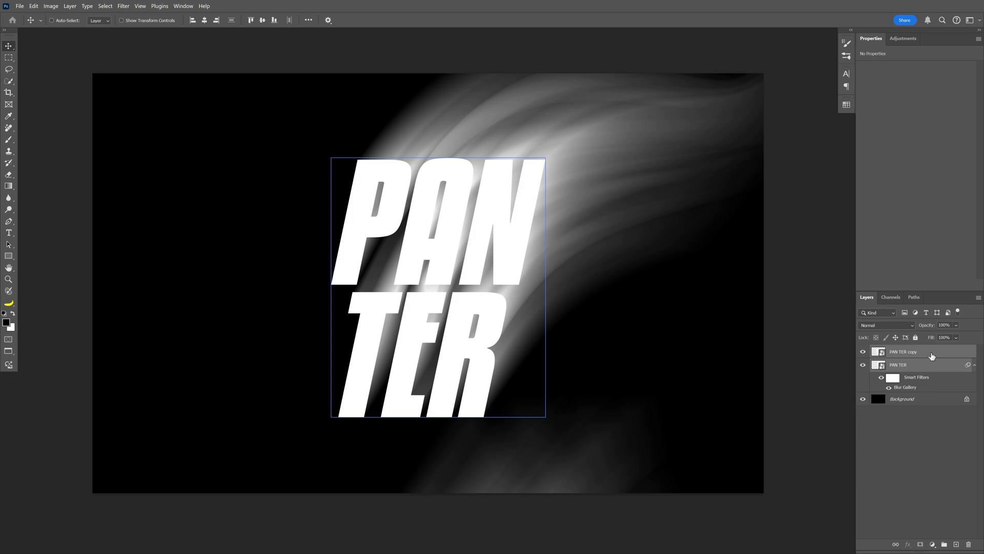
left_click(891, 325)
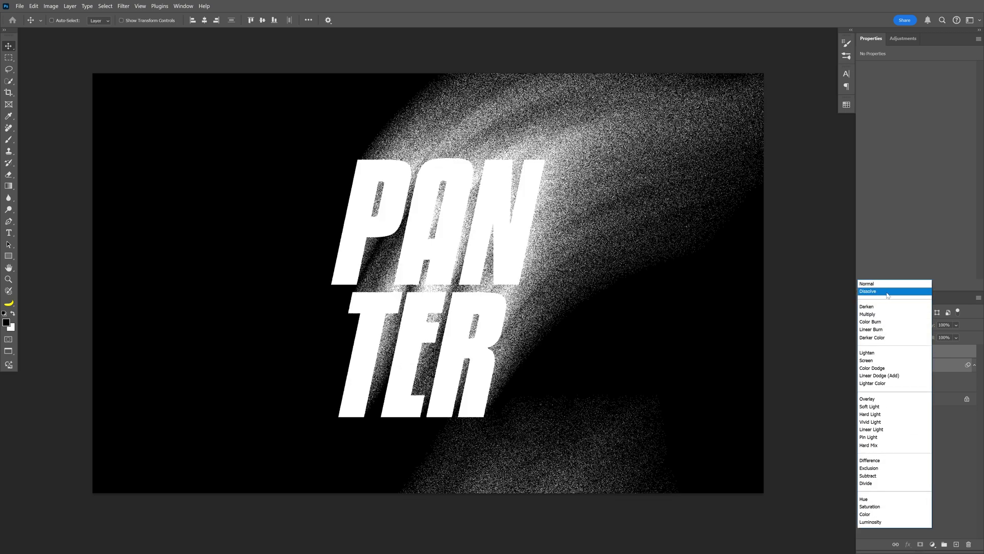
left_click(888, 291)
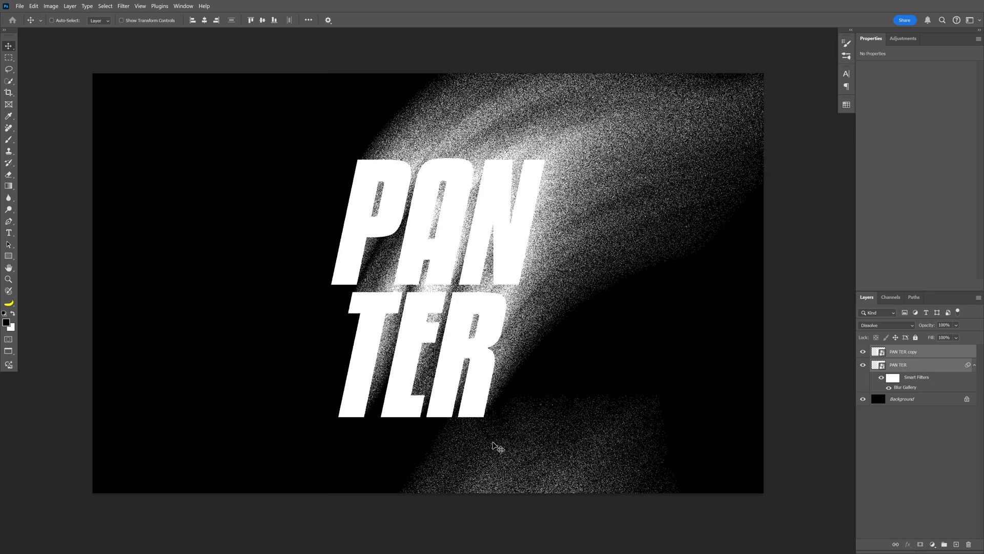
left_click(900, 366)
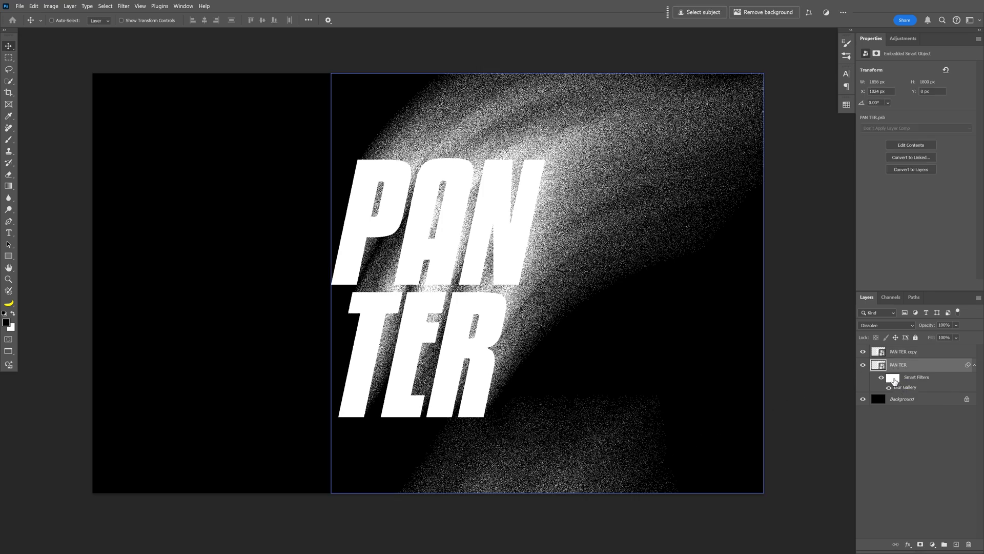
Paint black on the blur filter mask with a 174 px hard round brush below the lettering
left_click(893, 378)
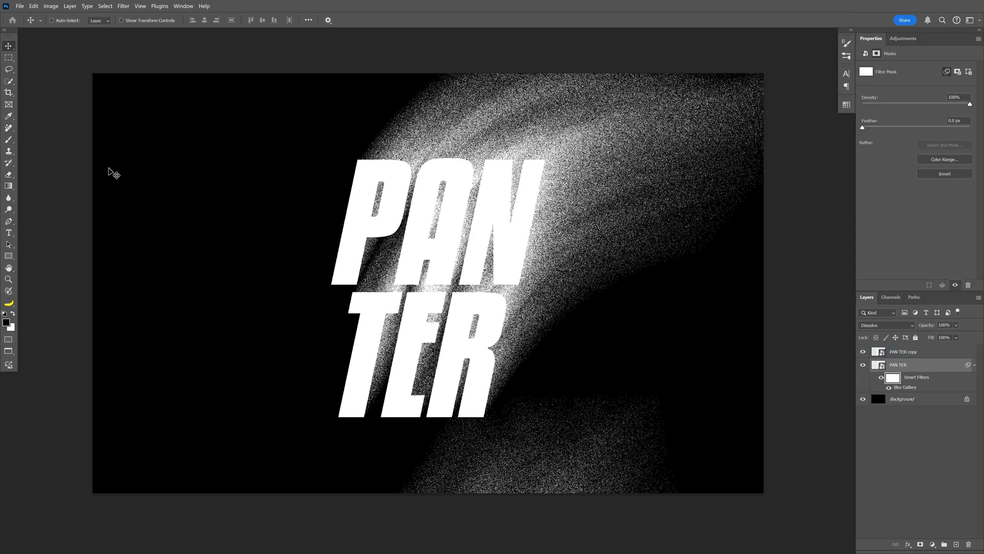
left_click(11, 144)
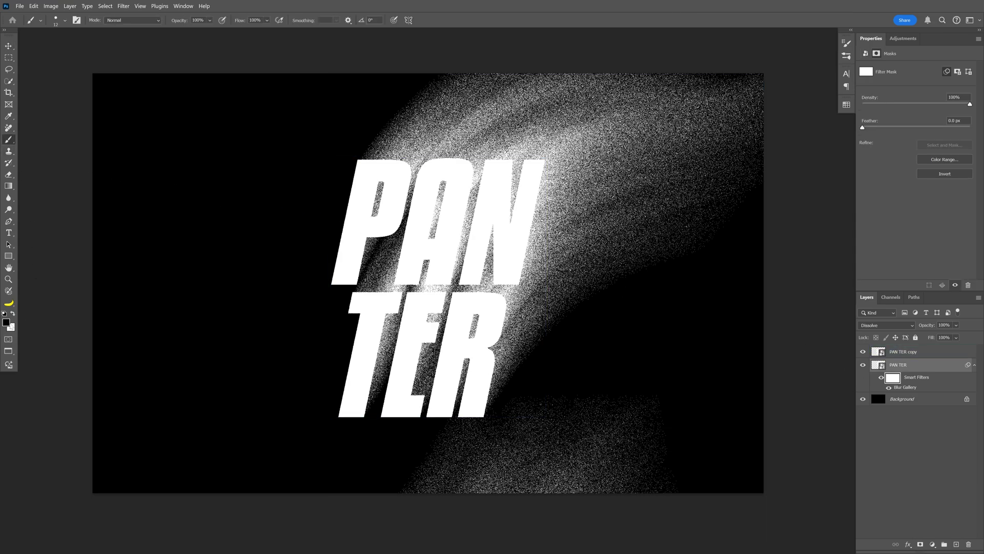
left_click_drag(597, 388, 625, 395)
right_click(626, 395)
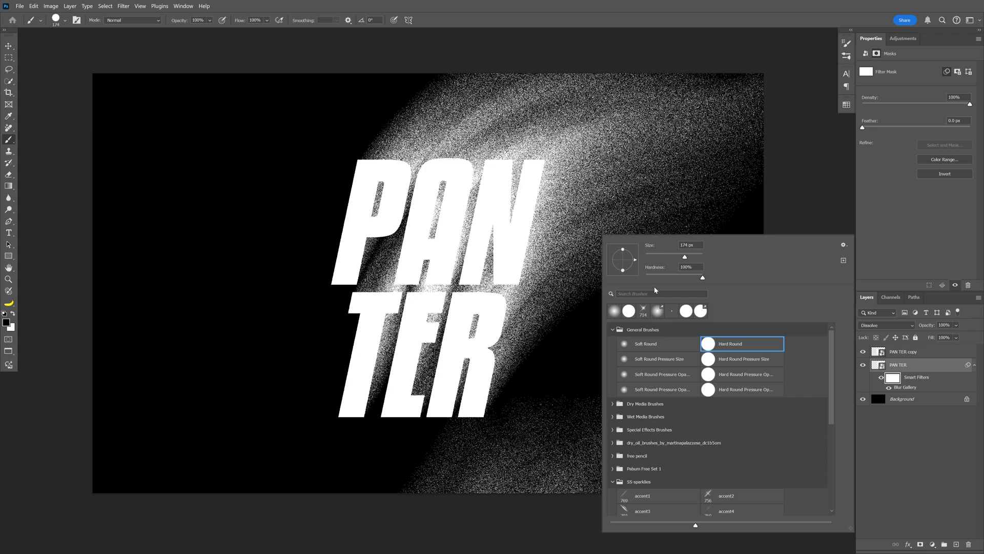
key("Return")
mouse_move(595, 399)
left_mouse_down()
mouse_move(628, 415)
mouse_move(654, 494)
mouse_move(567, 470)
mouse_move(583, 423)
left_mouse_up()
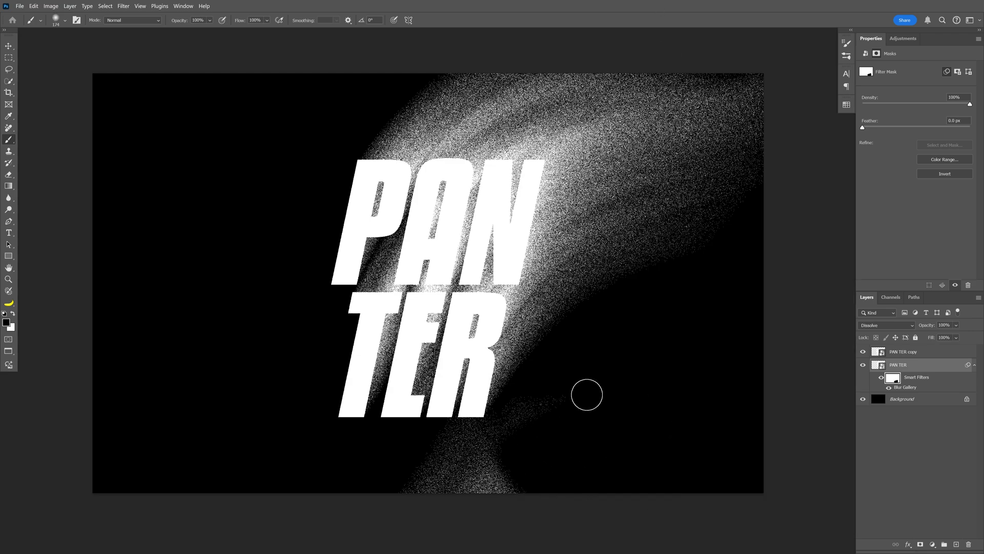
key("v")
scroll(429, 227, "down", 1)
scroll(428, 227, "up", 3)
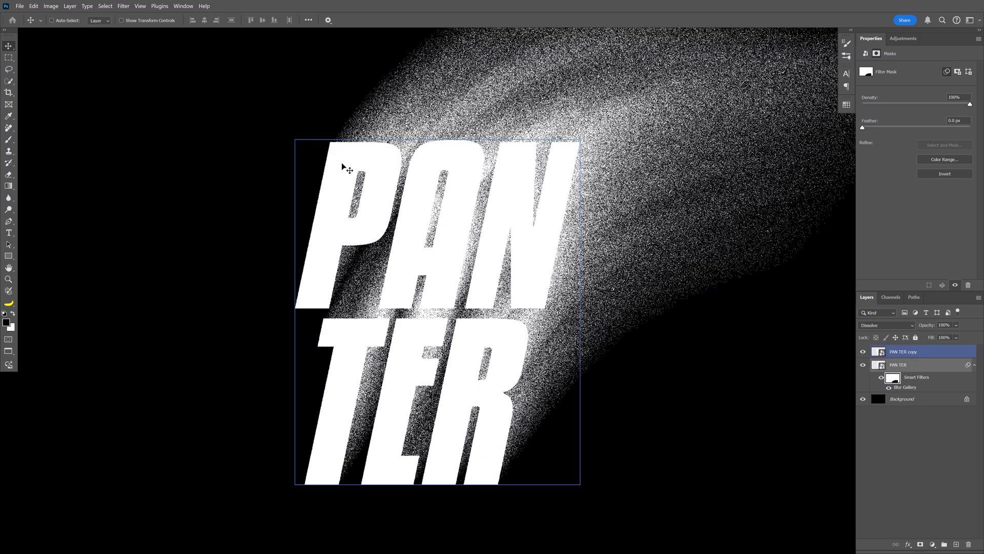
Apply a 3.4 px Gaussian Blur to the PAN TER copy layer
left_click(907, 353)
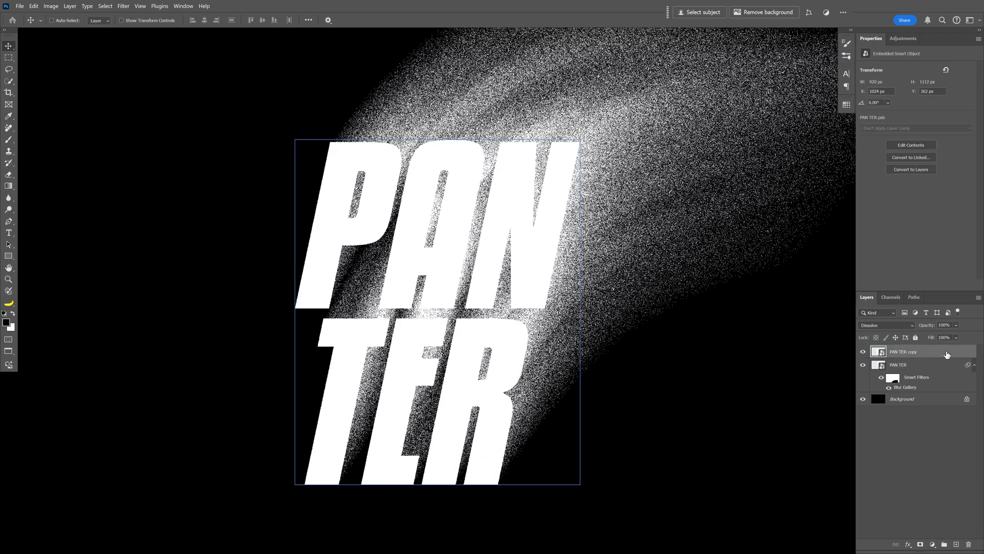
left_click(125, 6)
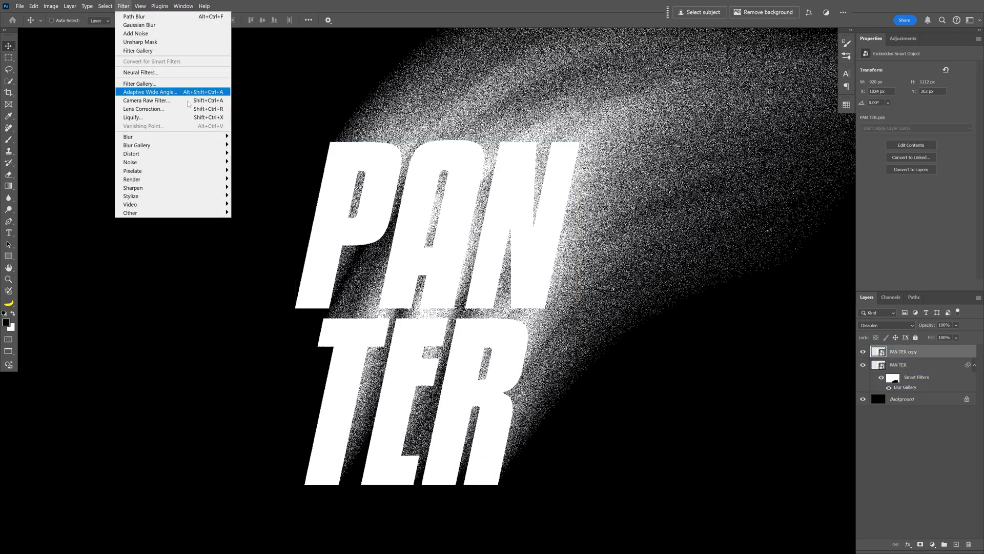
mouse_move(205, 136)
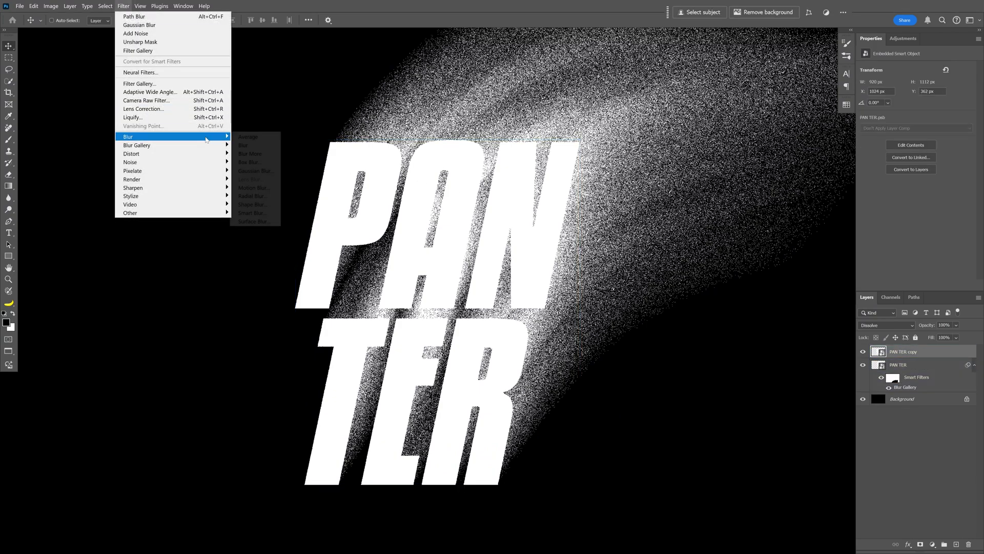
left_click(254, 171)
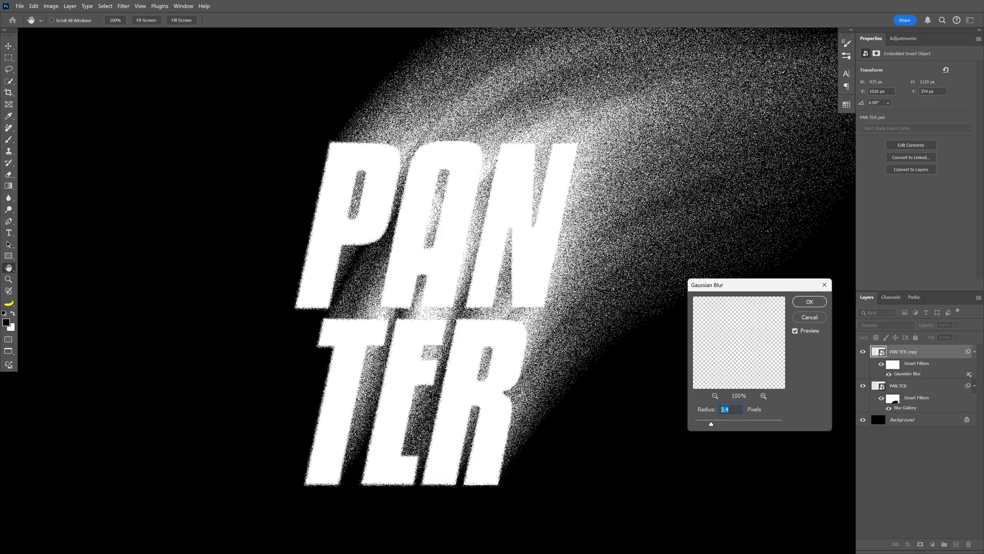
left_click(809, 302)
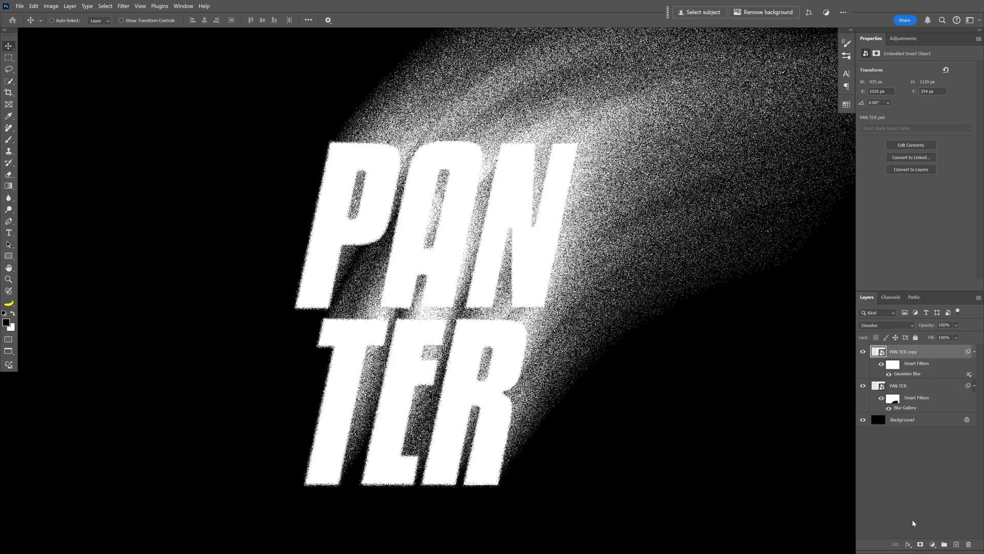
Add a layer mask to PAN TER copy and paint across the top of PAN at 14% brush opacity
left_click(921, 545)
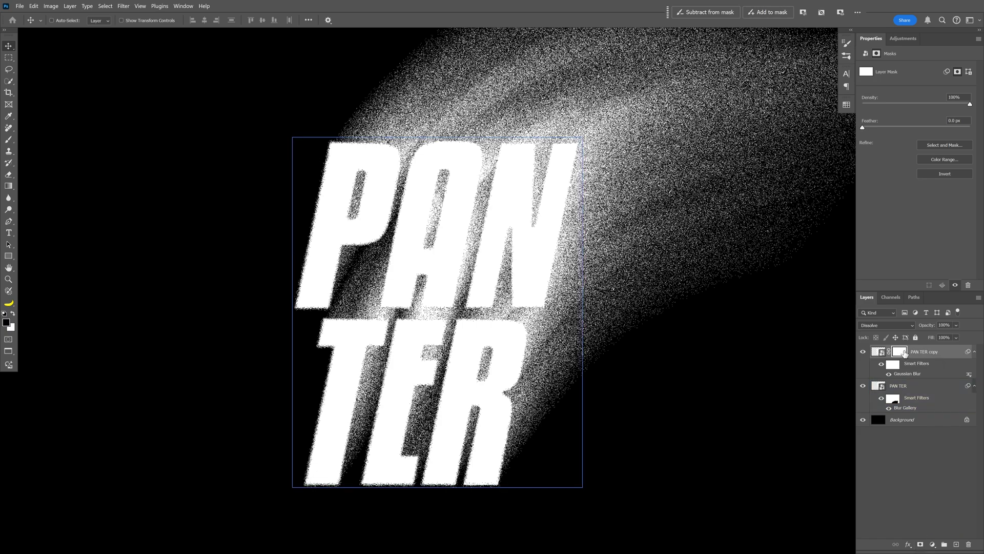
left_click(8, 140)
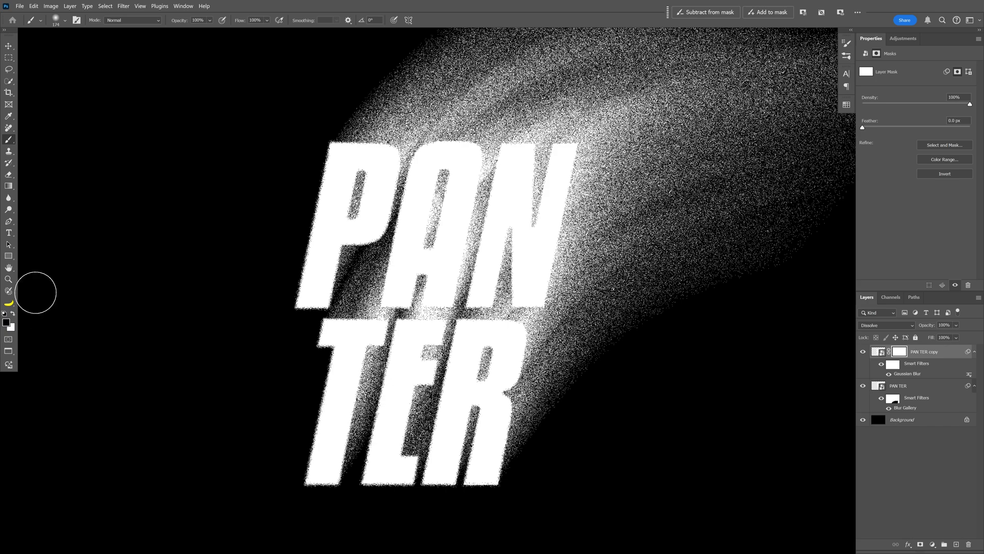
left_click(210, 21)
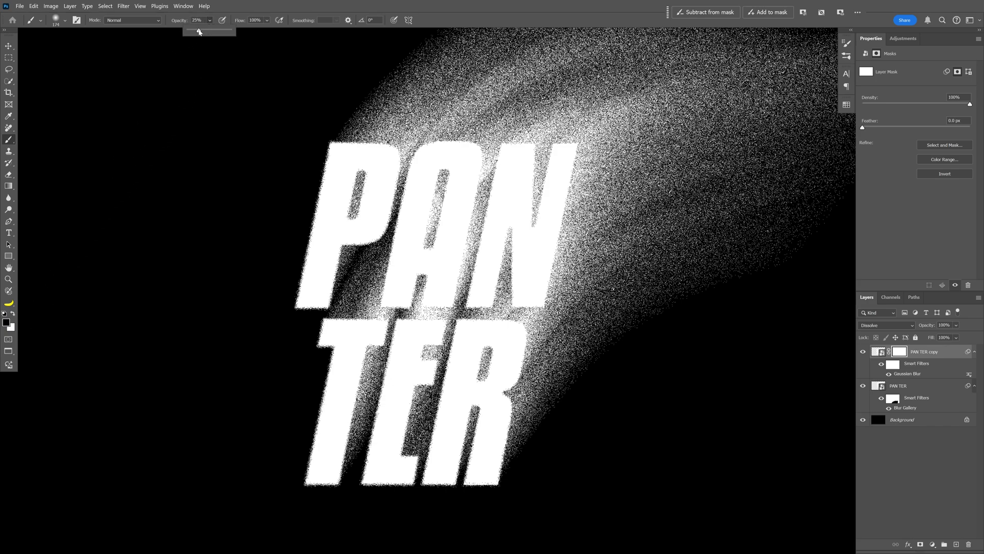
left_click_drag(196, 32, 195, 32)
key("bracketright")
key("bracketright")
key("bracketright")
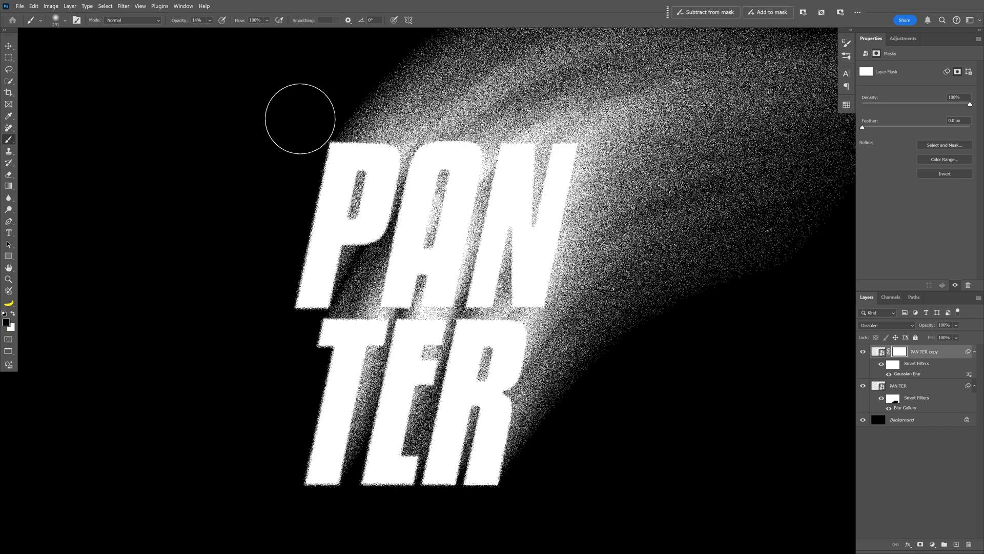
mouse_move(362, 114)
left_mouse_down()
mouse_move(479, 114)
mouse_move(605, 153)
mouse_move(618, 203)
mouse_move(597, 226)
mouse_move(585, 309)
mouse_move(552, 350)
mouse_move(539, 344)
mouse_move(575, 355)
left_mouse_up()
key("bracketleft")
key("bracketleft")
key("bracketleft")
key("bracketleft")
key("bracketleft")
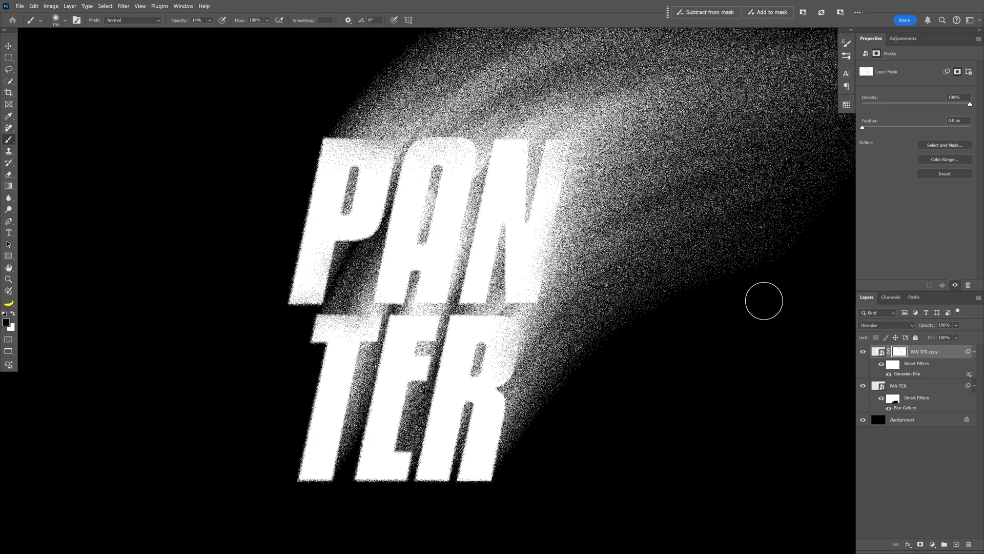
key("ctrl+2")
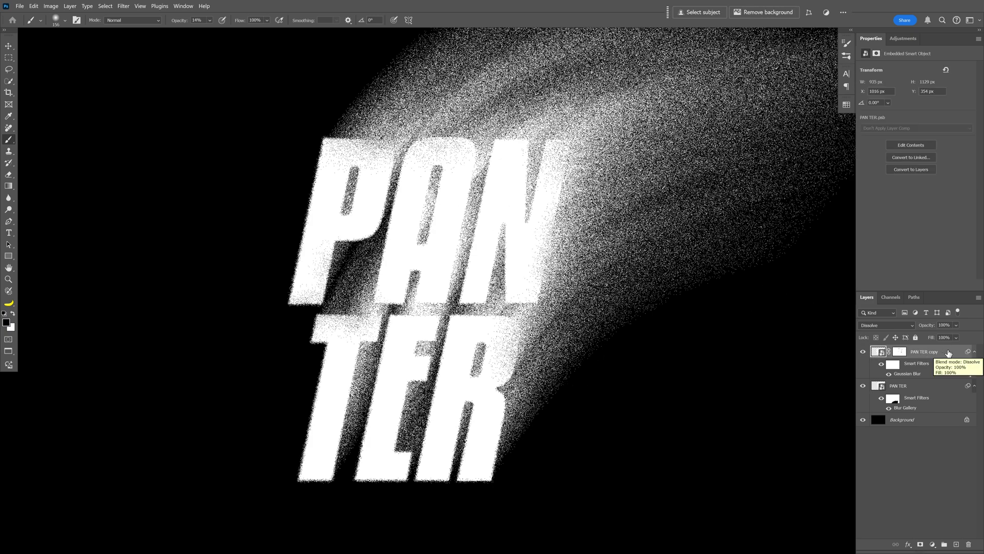
Select both PAN TER layers and convert them into a single smart object
left_click(938, 388, "shift")
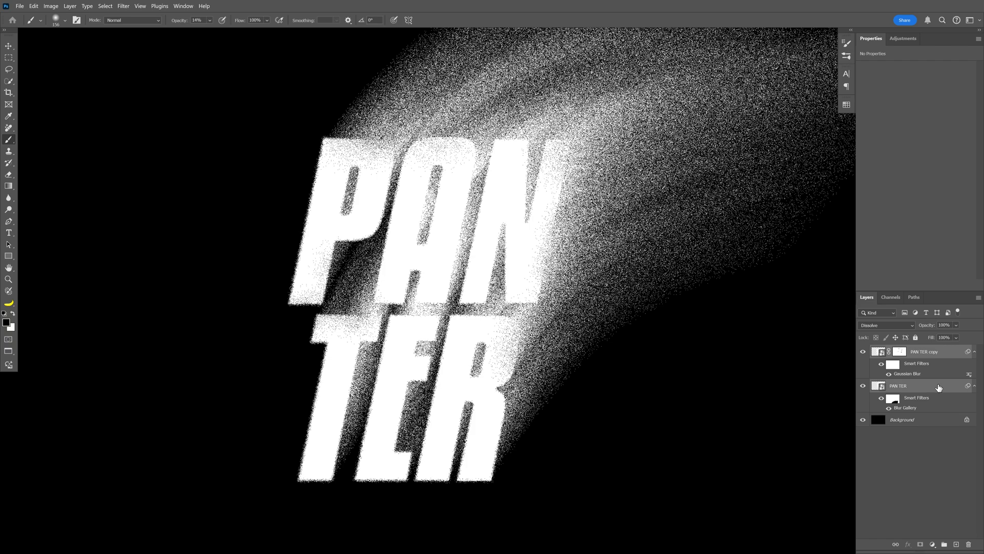
right_click(938, 388)
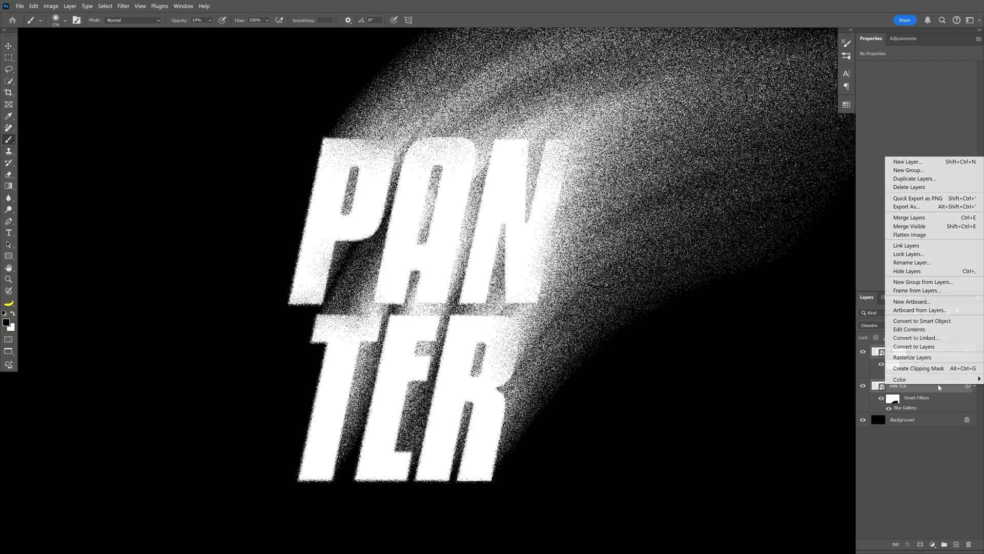
left_click(944, 322)
key("v")
scroll(530, 302, "up", 6)
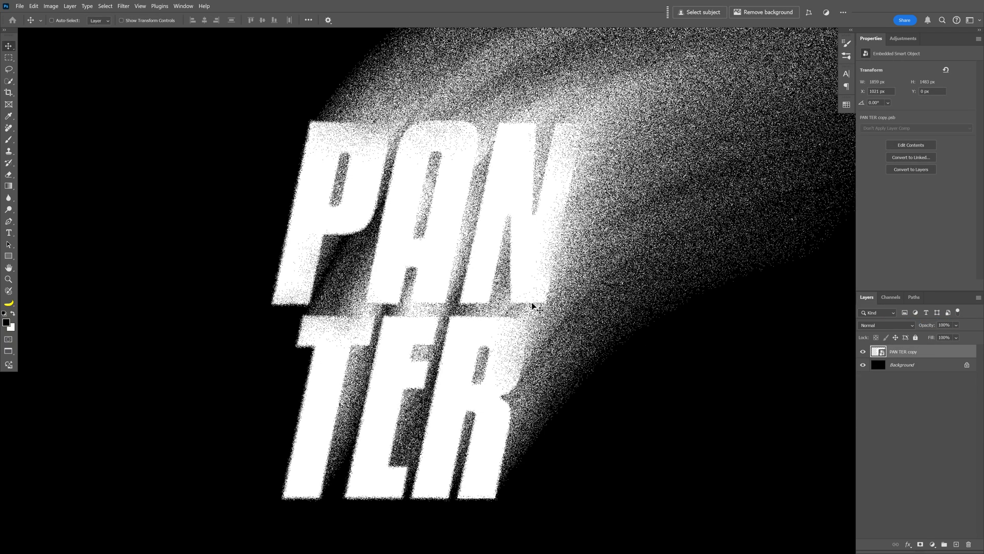
Apply a Gaussian Blur with radius around 0.2 px to the merged PAN TER copy
scroll(522, 302, "down", 5)
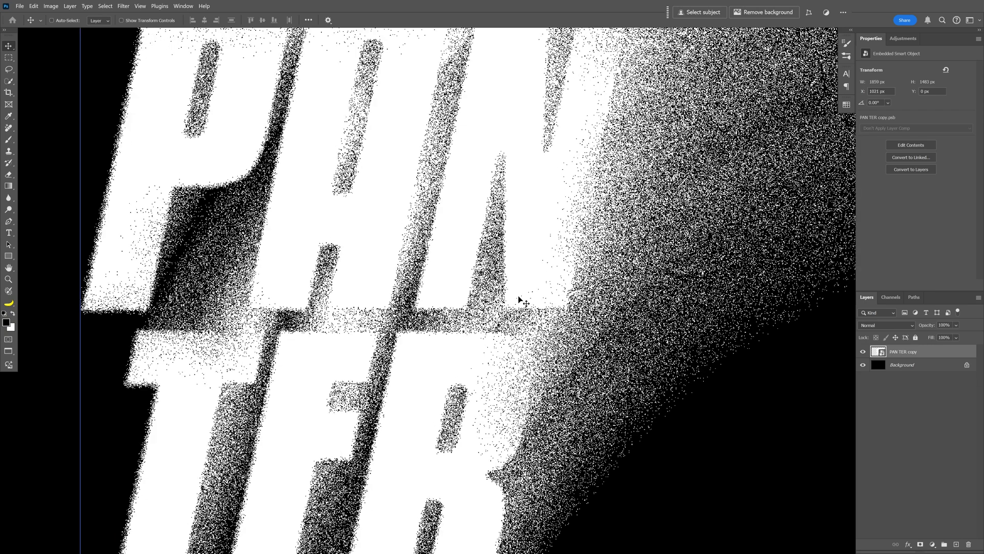
left_click(124, 6)
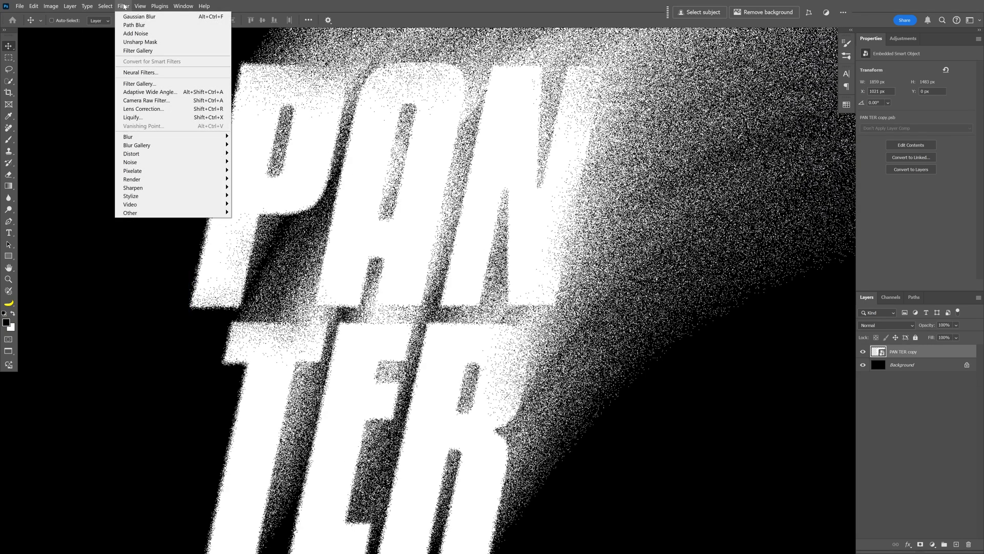
mouse_move(218, 137)
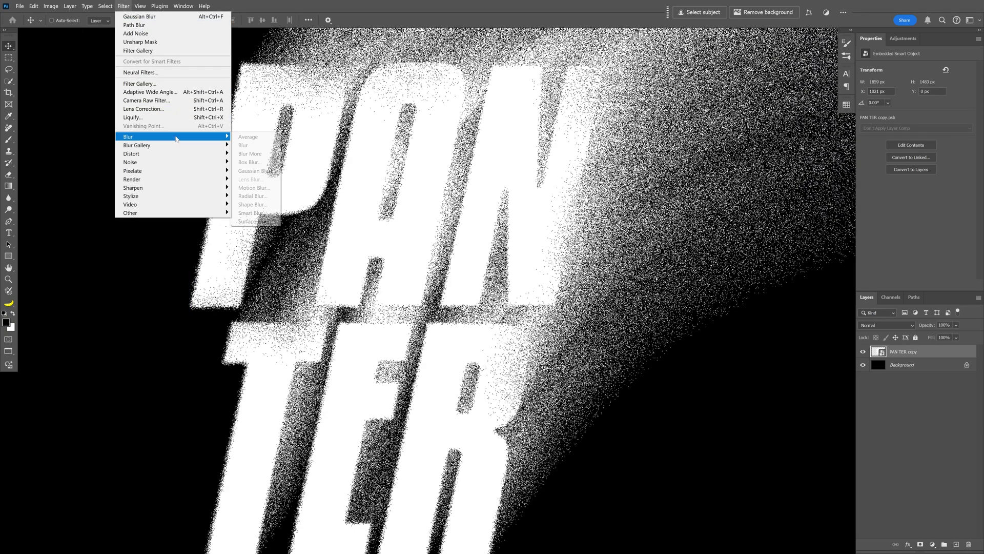
left_click(255, 171)
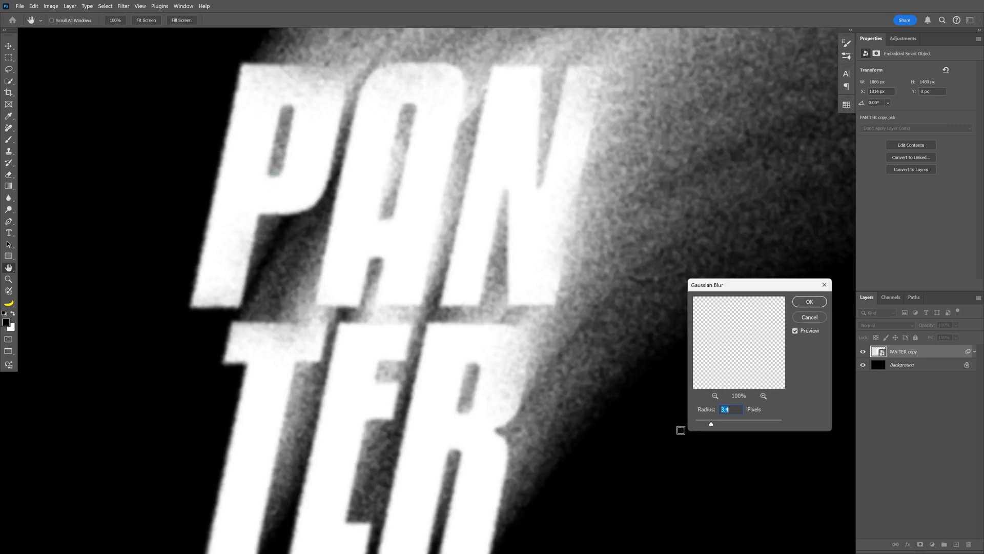
left_click_drag(710, 425, 703, 425)
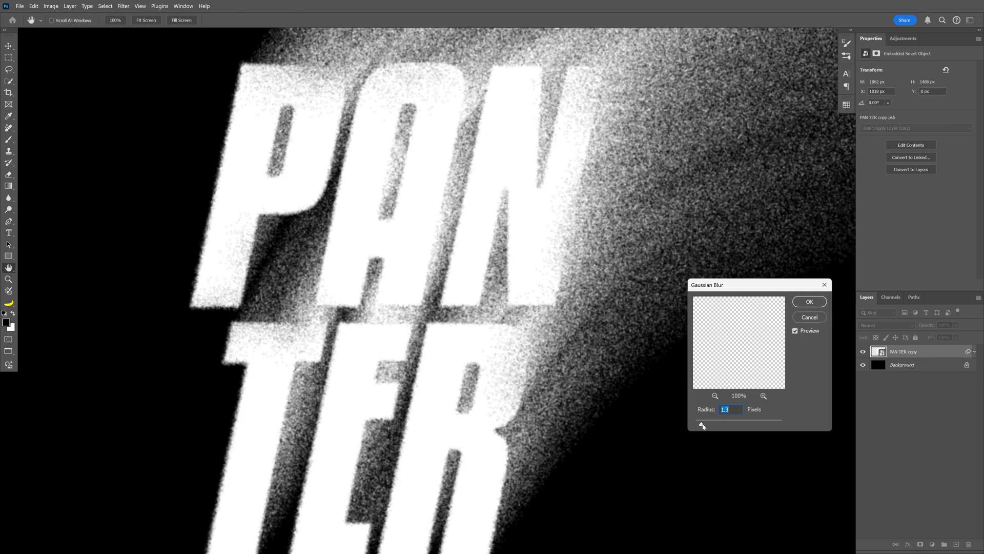
left_click_drag(701, 426, 696, 426)
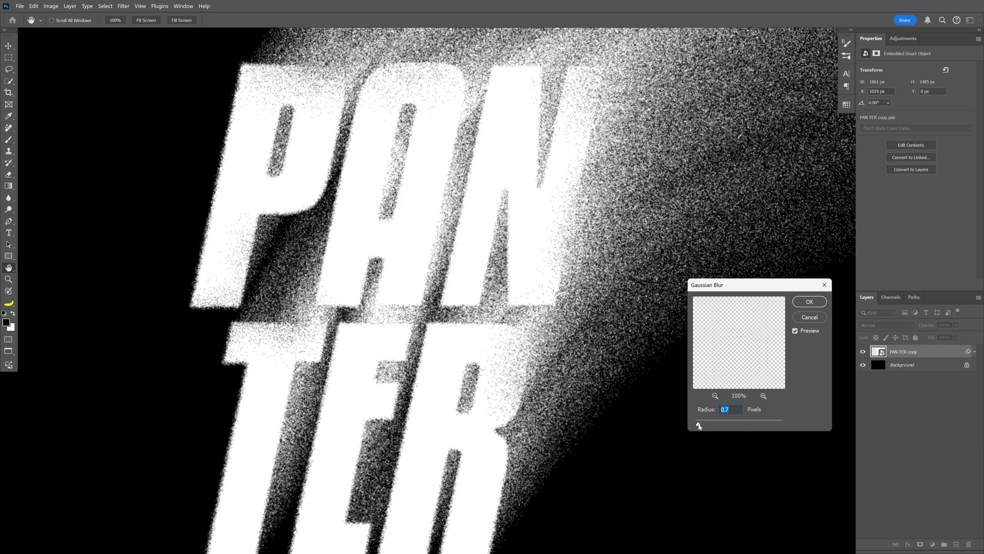
left_click(809, 301)
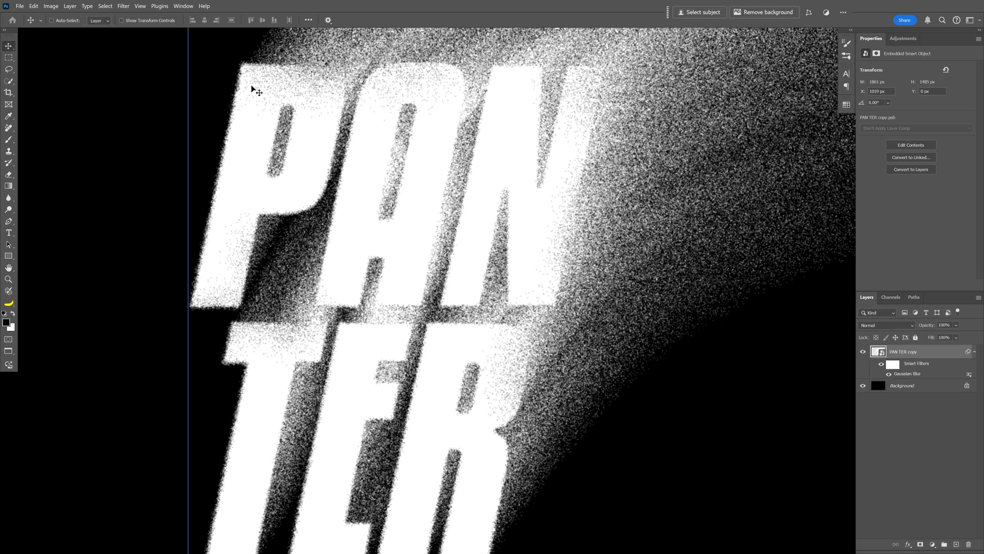
Apply Unsharp Mask with 60% amount, 29.2 px radius and threshold 24 to the merged layer
left_click(124, 7)
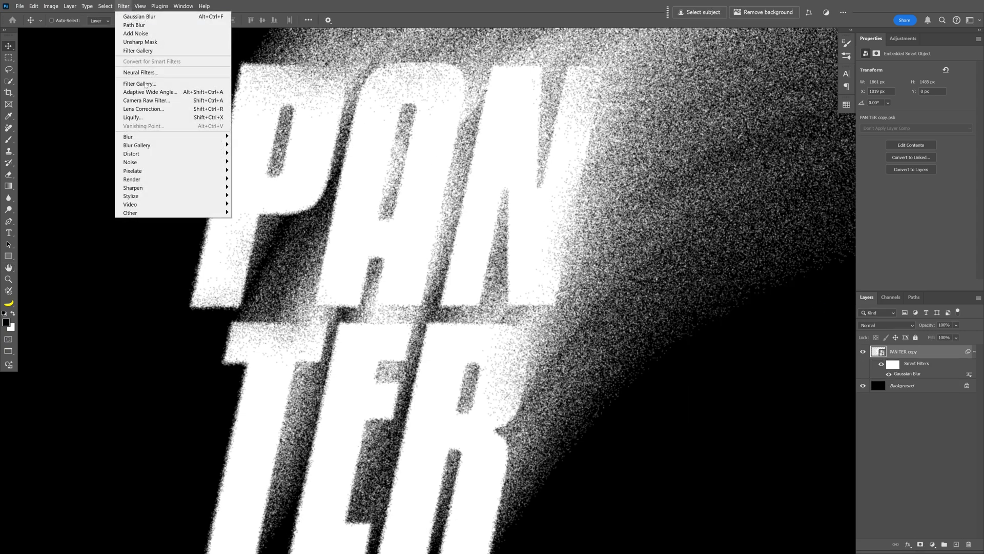
mouse_move(220, 188)
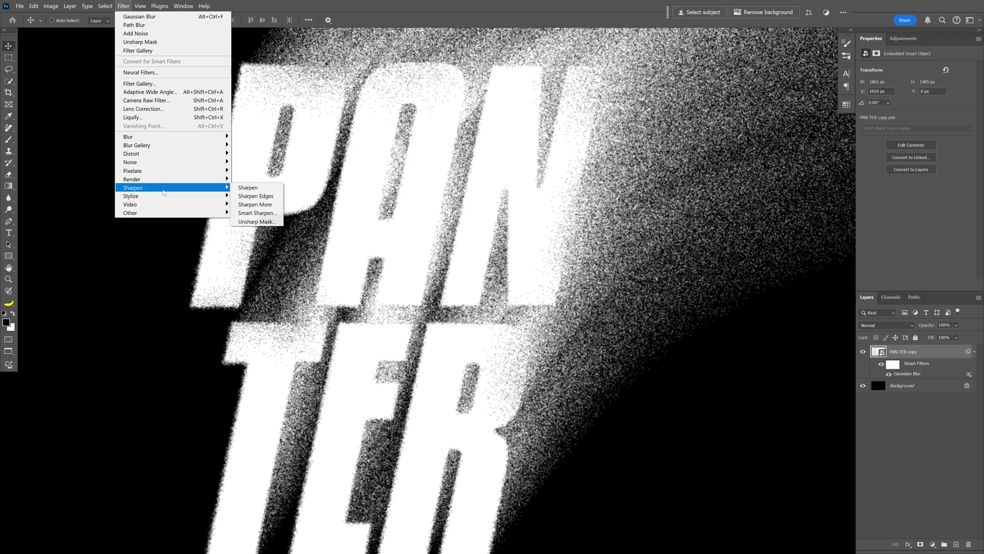
left_click(273, 222)
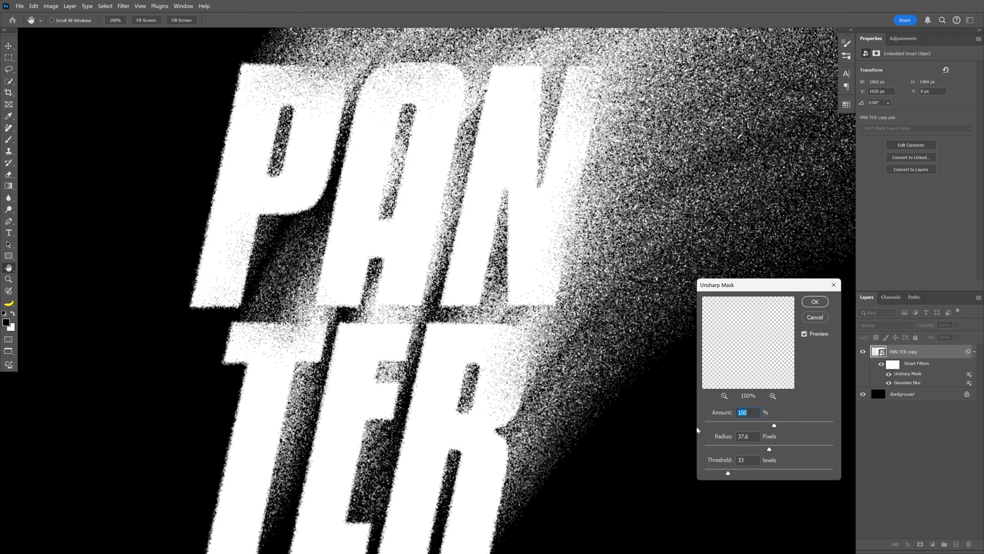
left_click_drag(764, 423, 745, 425)
left_click_drag(769, 449, 722, 473)
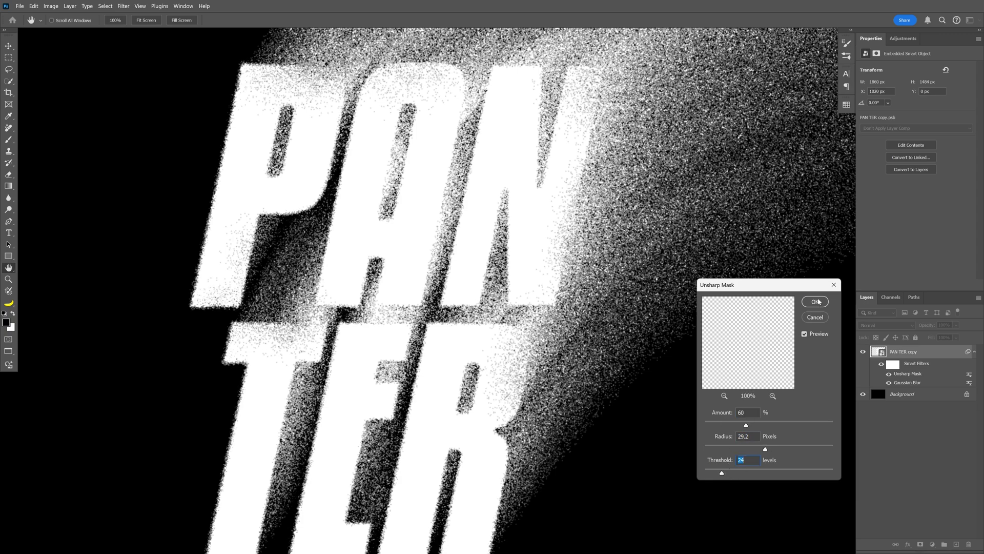
left_click(818, 302)
key("ctrl+0")
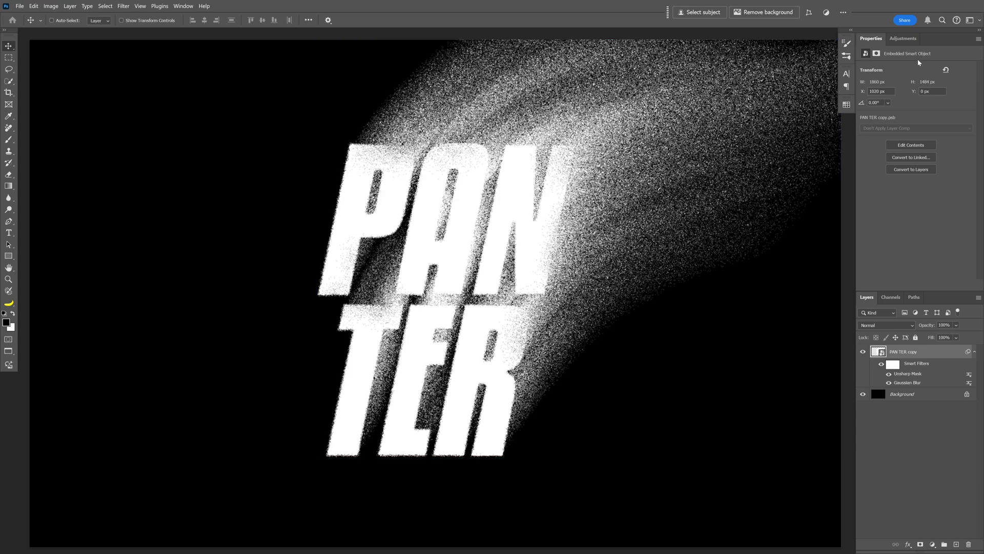
Add a Selective Color adjustment layer and raise Black in the Whites to about +75
left_click(903, 39)
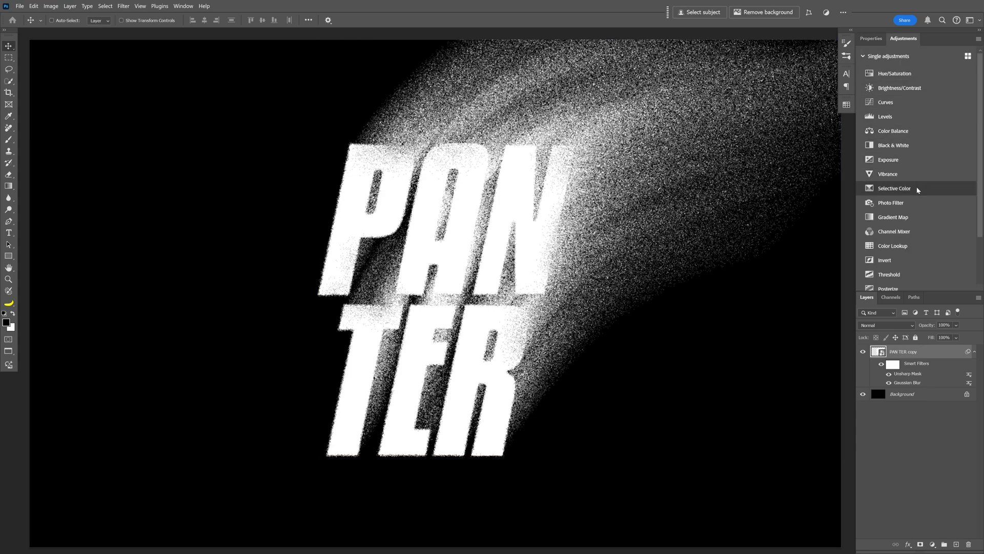
left_click(894, 188)
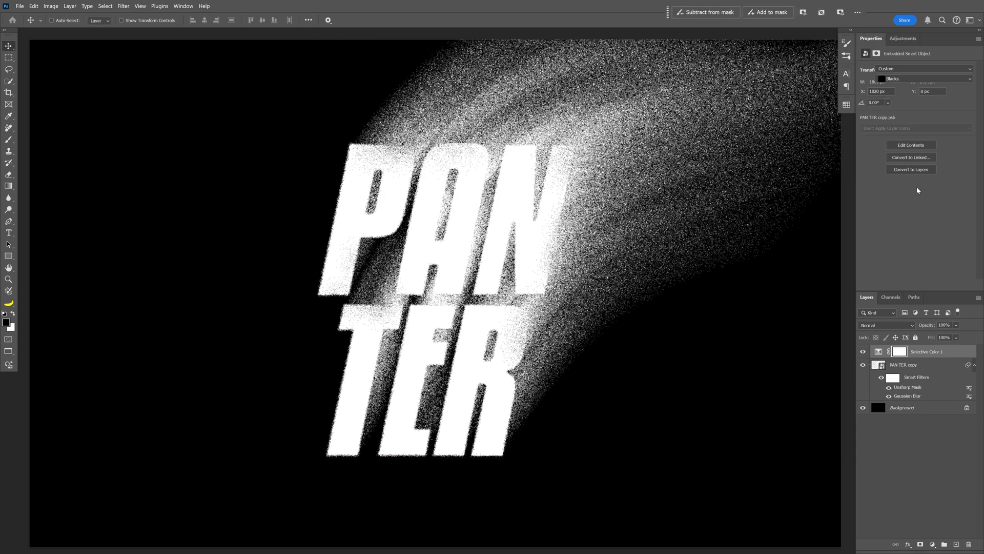
left_click(898, 80)
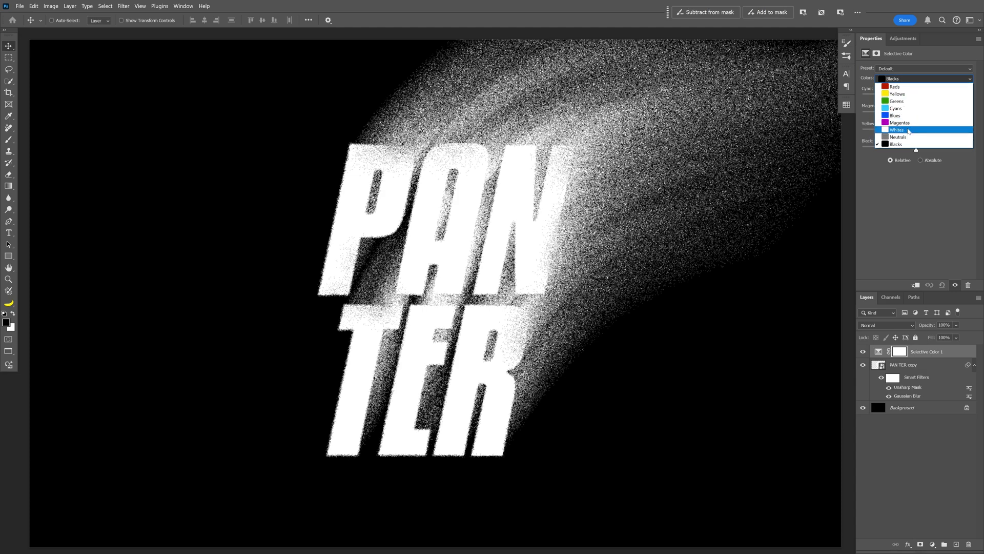
left_click(909, 130)
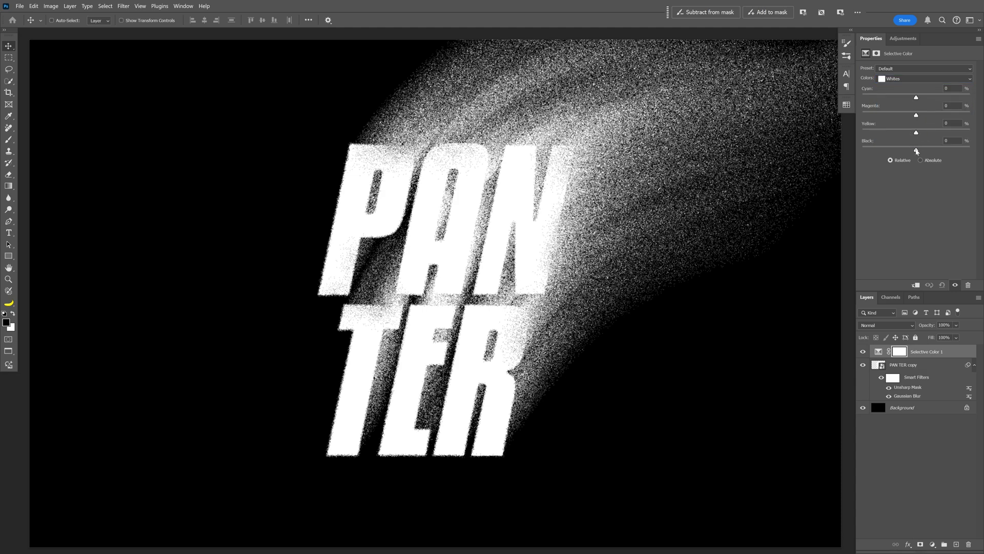
left_click_drag(920, 152, 945, 151)
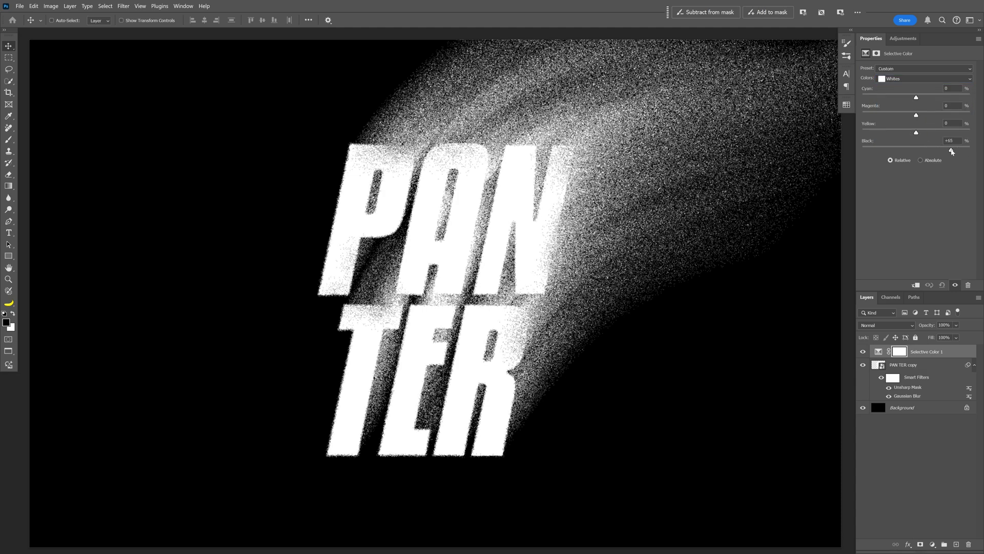
left_click_drag(956, 151, 958, 151)
Add Black to the Neutrals (about +30) and to the Blacks (+42)
left_click(898, 81)
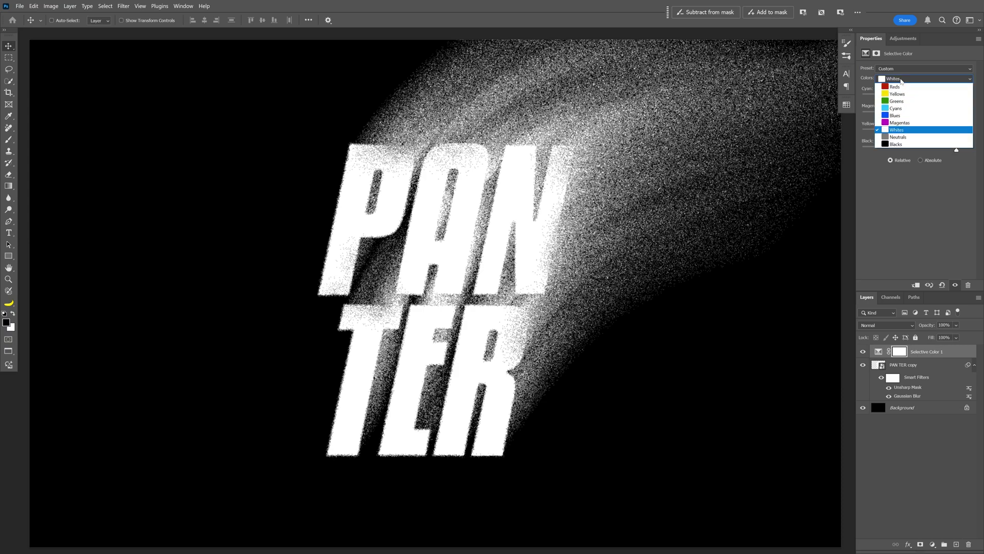
left_click(912, 138)
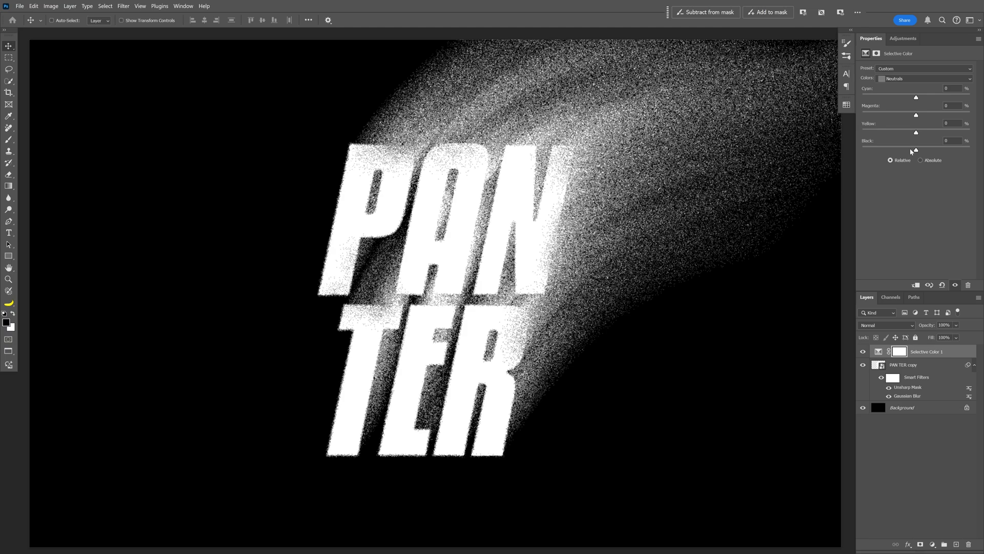
left_click_drag(916, 150, 927, 151)
left_click(902, 80)
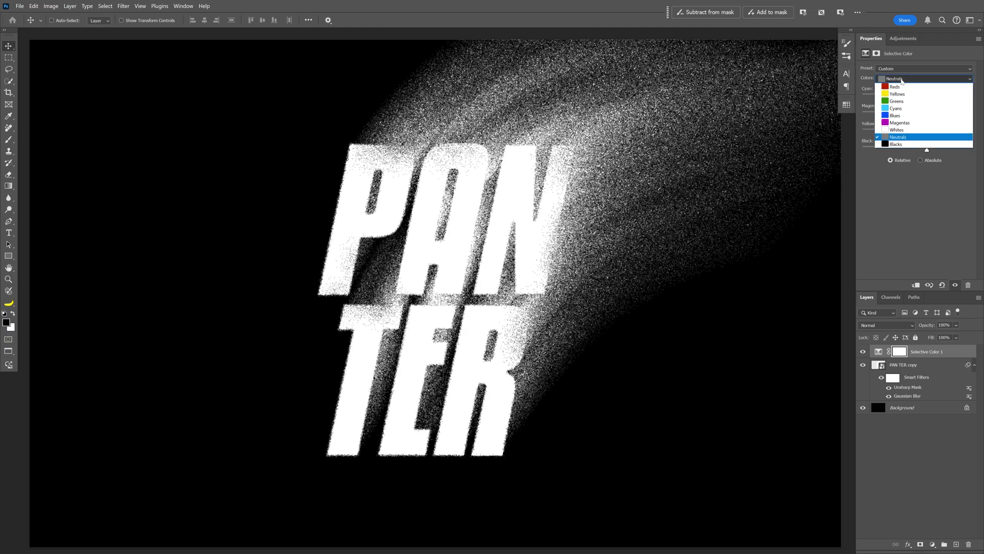
left_click(903, 144)
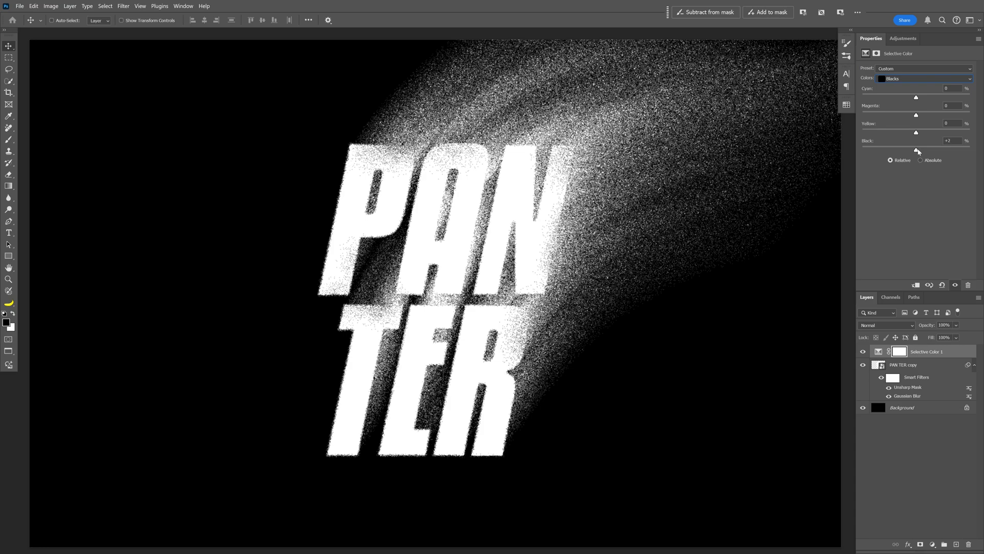
left_click_drag(916, 150, 939, 150)
Add a Gradient Map layer and set its dark gradient stop to near-black #070707
left_click(912, 40)
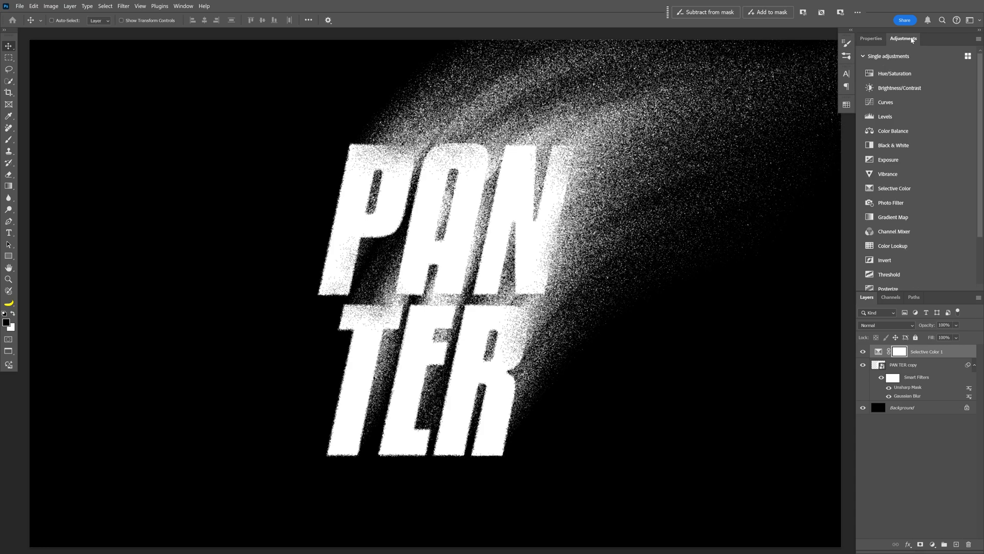
left_click(918, 217)
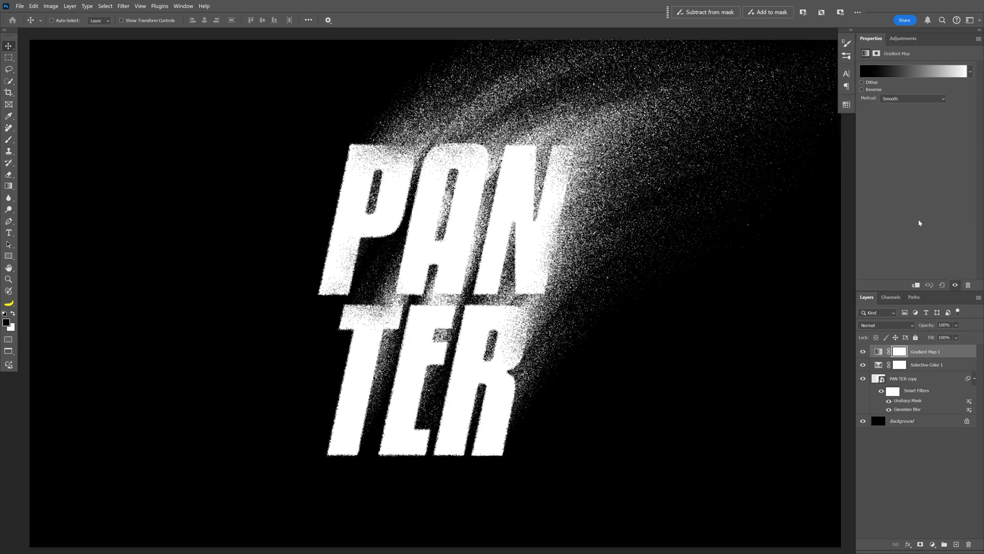
left_click(908, 72)
left_click_drag(758, 36, 757, 236)
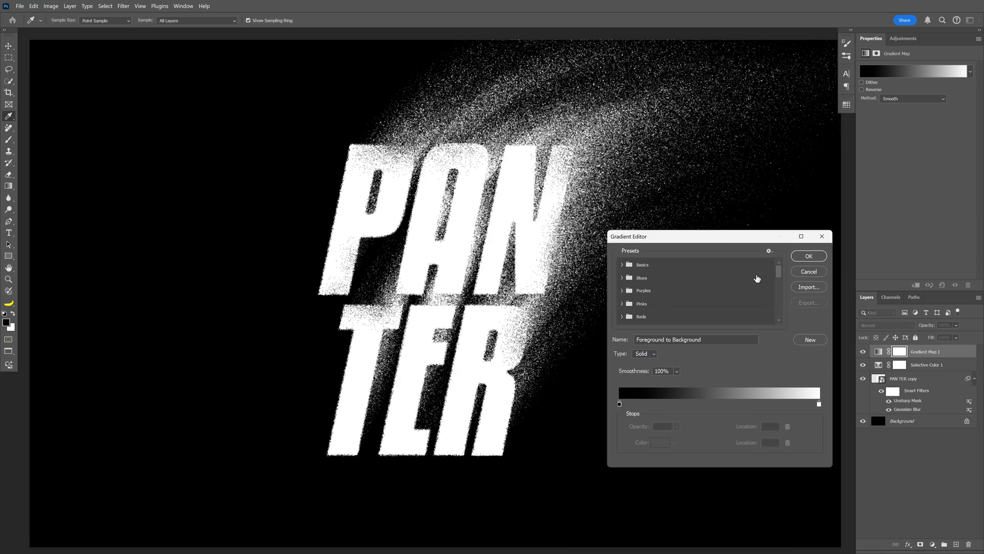
double_click(619, 404)
left_click_drag(627, 308, 612, 308)
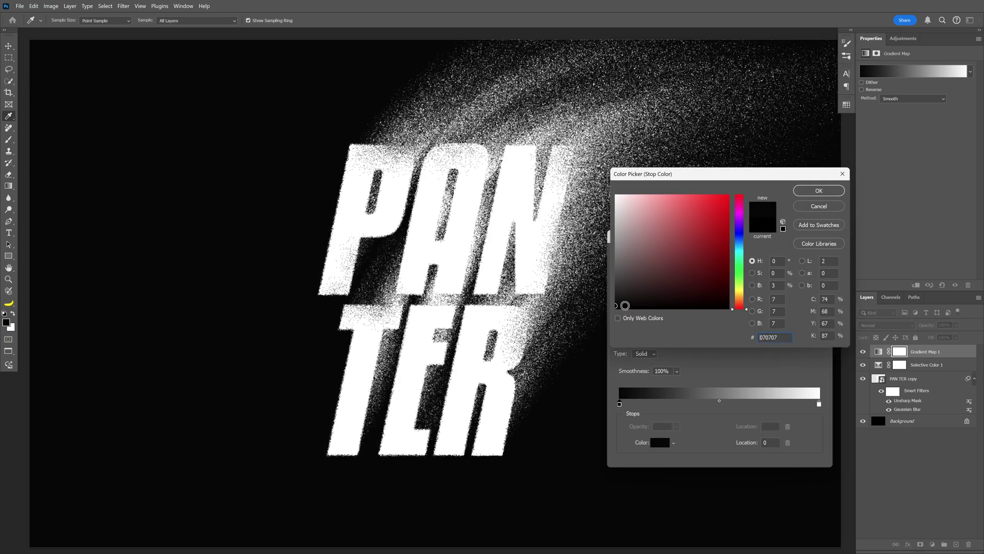
left_click(815, 191)
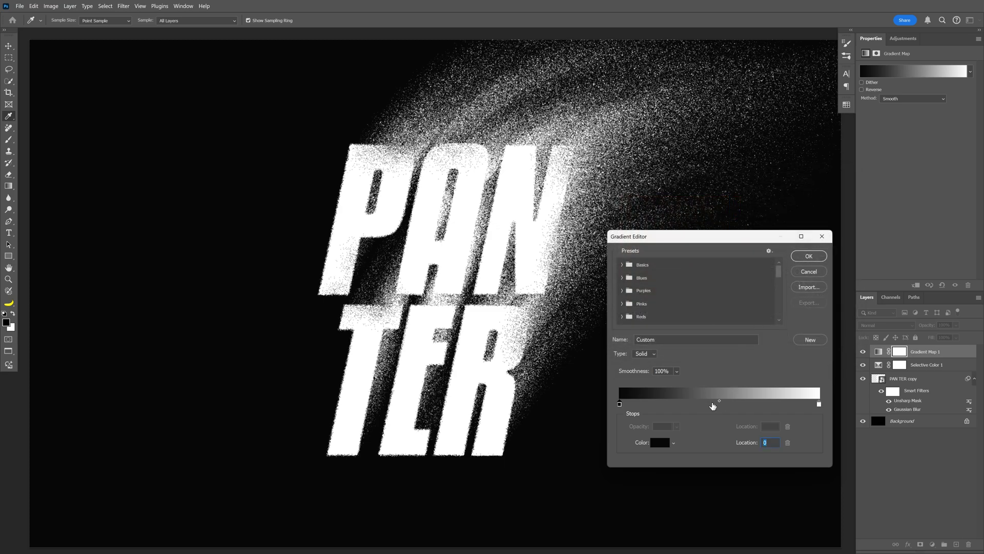
Add a blue #1079d2 stop at location 58% and accept the gradient
left_click(713, 405)
left_click(665, 442)
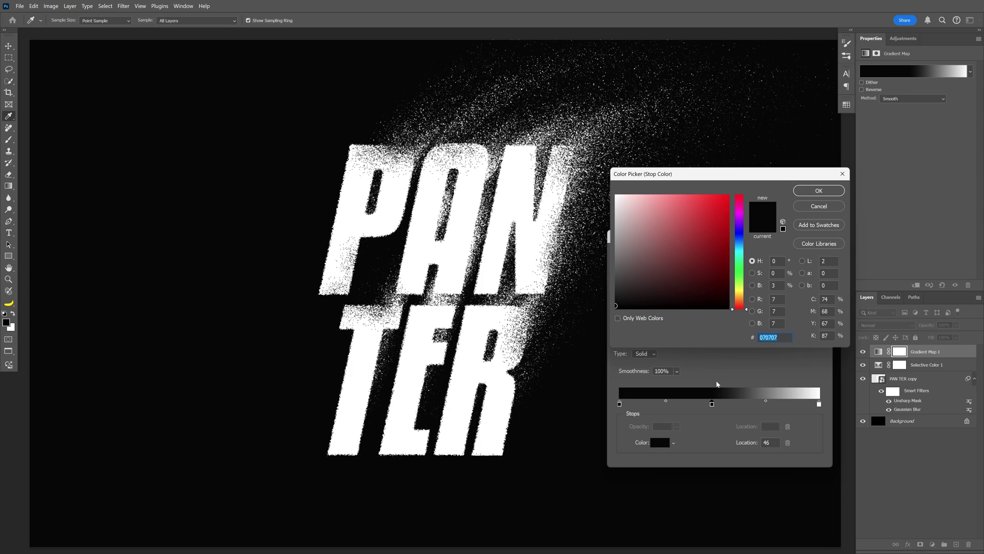
left_click(739, 243)
left_click(721, 214)
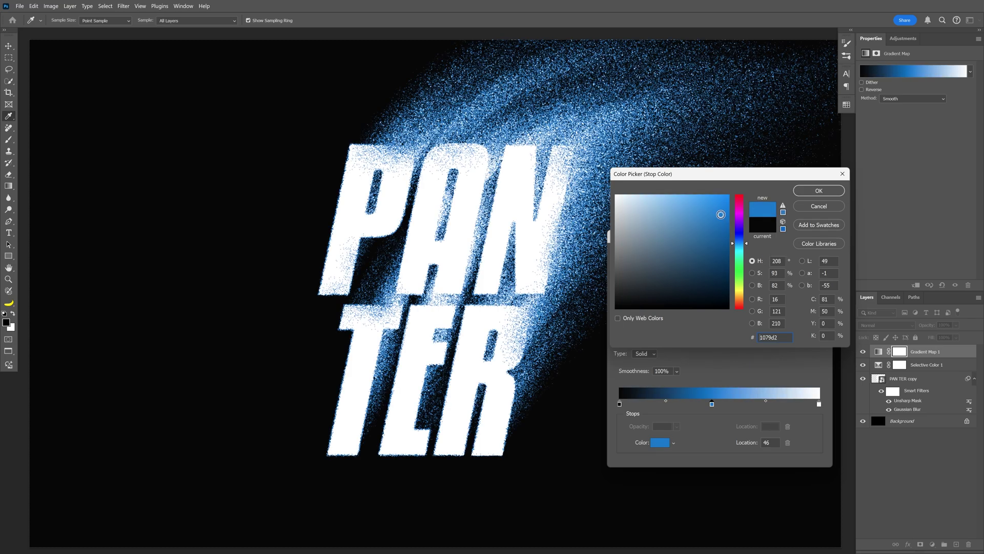
left_click(819, 191)
left_click_drag(712, 405, 767, 460)
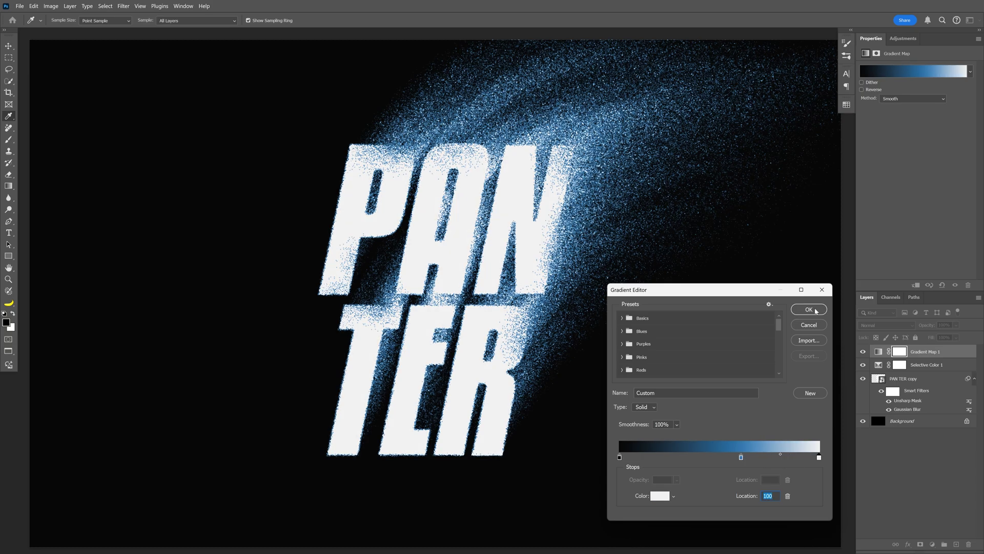
left_click(809, 309)
key("v")
scroll(548, 225, "up", 5)
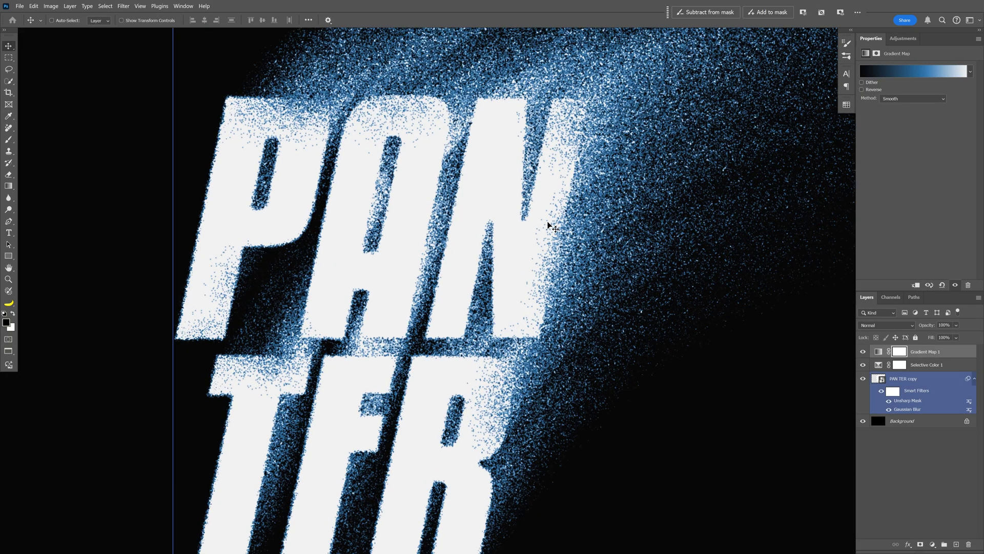
Above Gradient Map 1, create an Overlay-mode layer named Noise filled with 50% gray
scroll(549, 225, "down", 5)
left_click(692, 297)
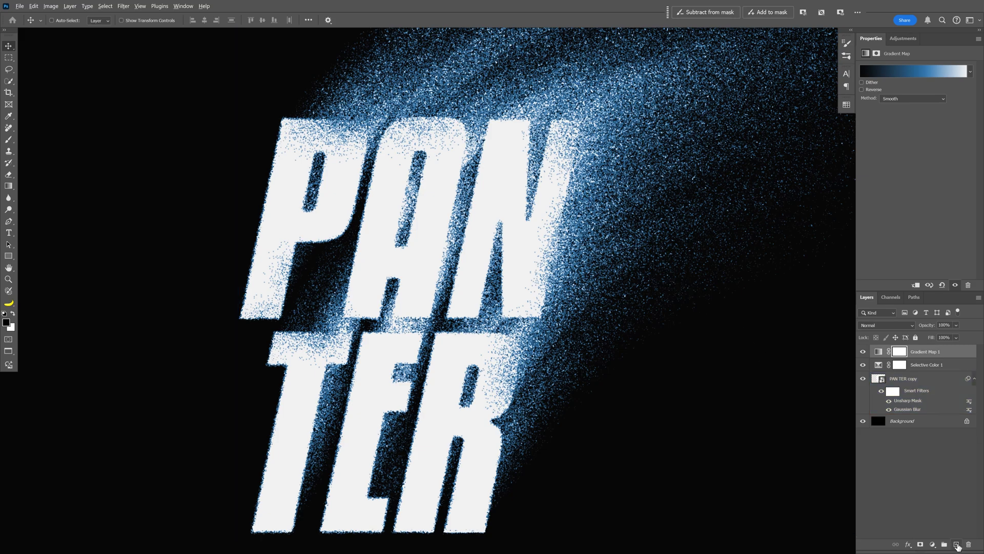
left_click(956, 544, "alt")
type("Noise")
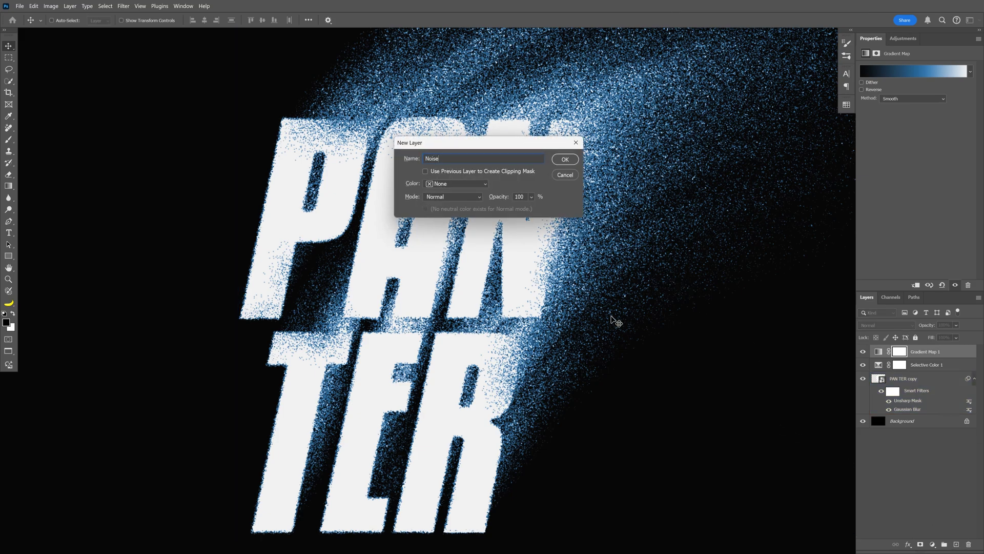
left_click(440, 199)
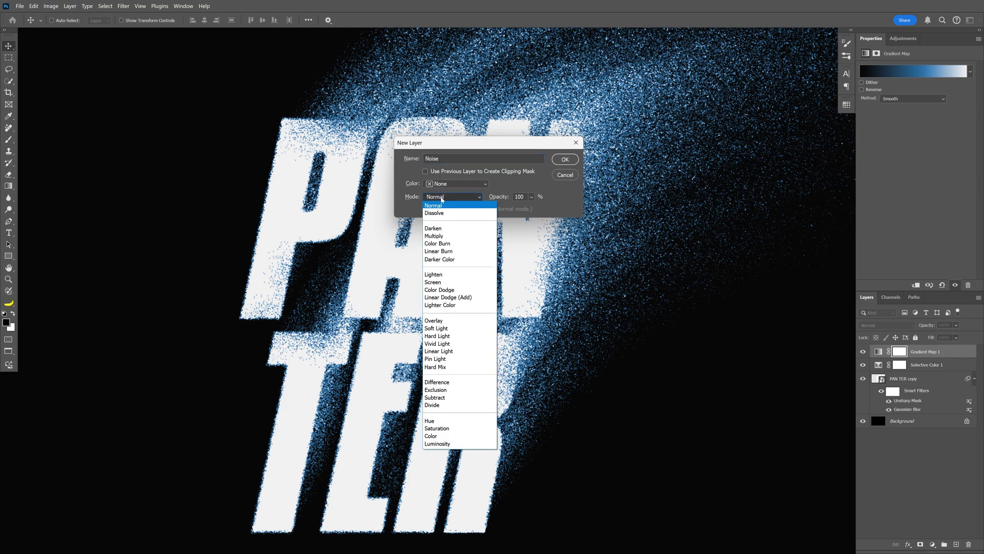
left_click(454, 321)
left_click(425, 209)
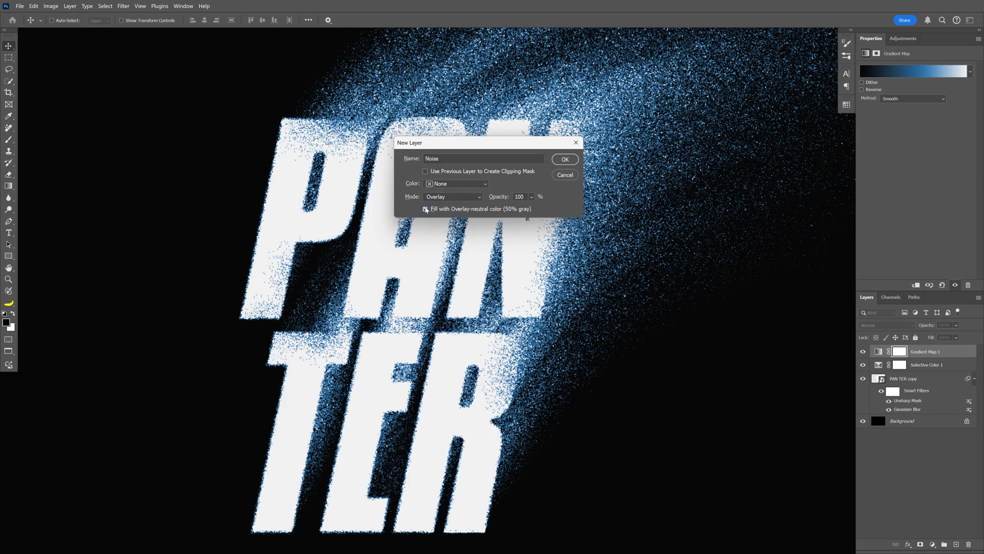
left_click(561, 163)
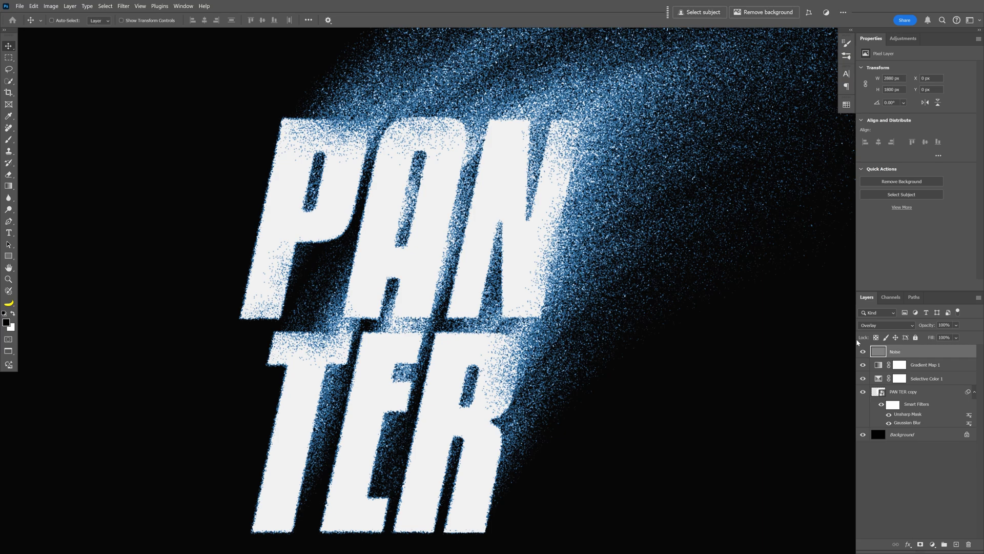
Convert the Noise layer to a smart object and apply Add Noise at about 92%
right_click(922, 353)
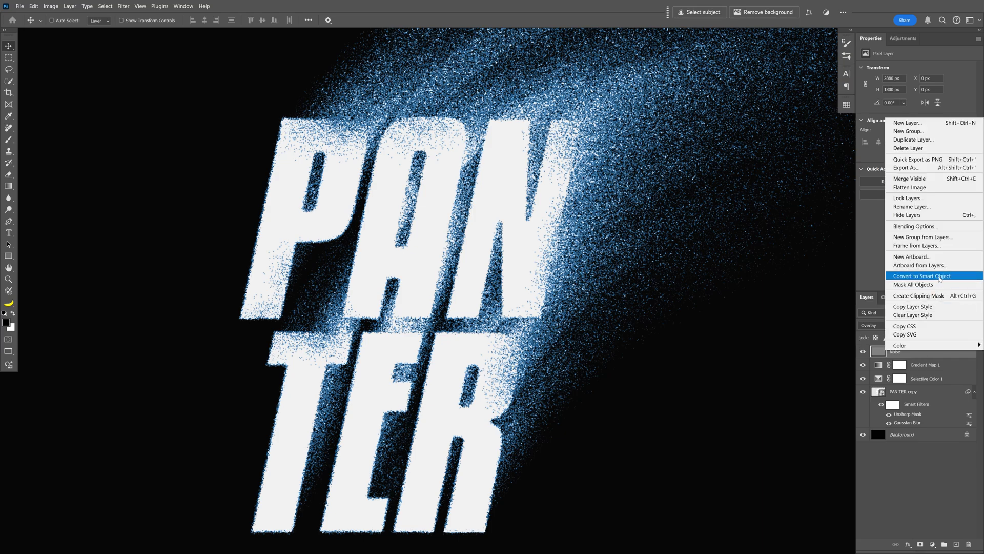
left_click(933, 277)
left_click(123, 5)
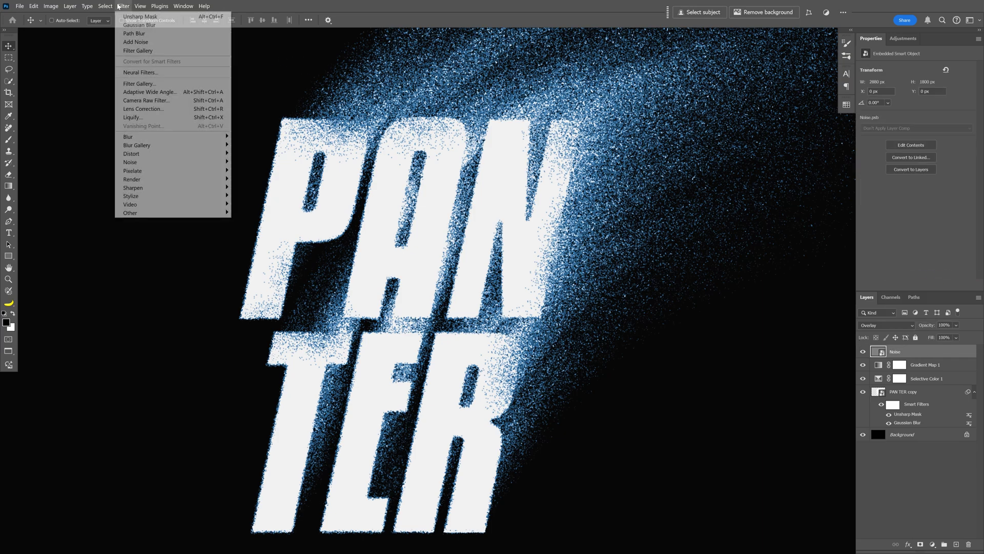
mouse_move(150, 162)
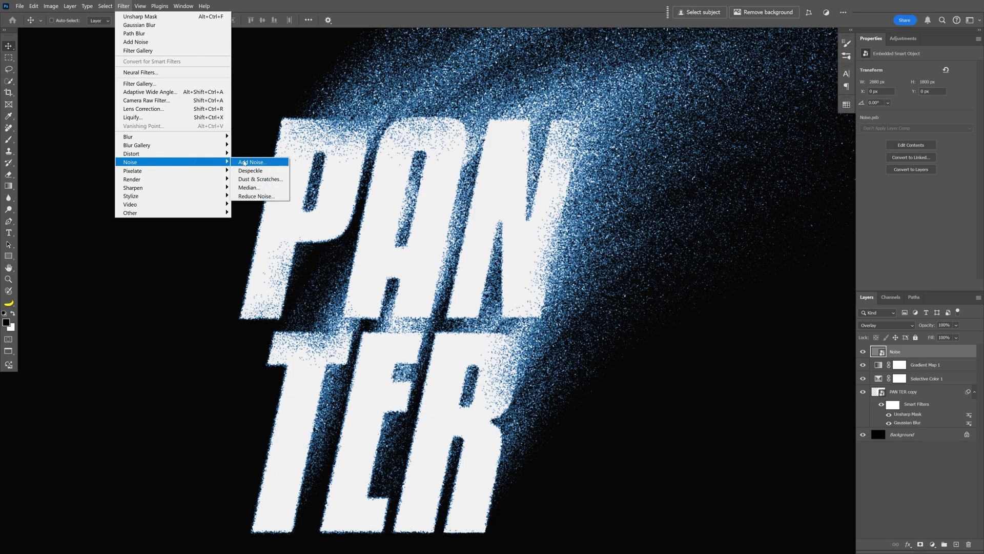
left_click(256, 162)
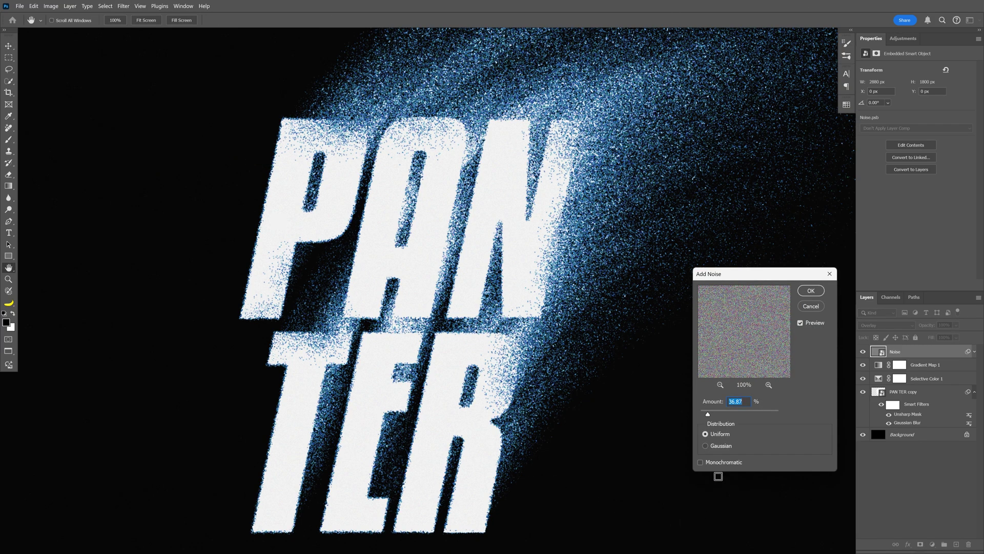
left_click_drag(716, 415, 719, 416)
left_click(811, 291)
Fit the whole image in the window with Ctrl+0
key("v")
scroll(452, 184, "up", 5)
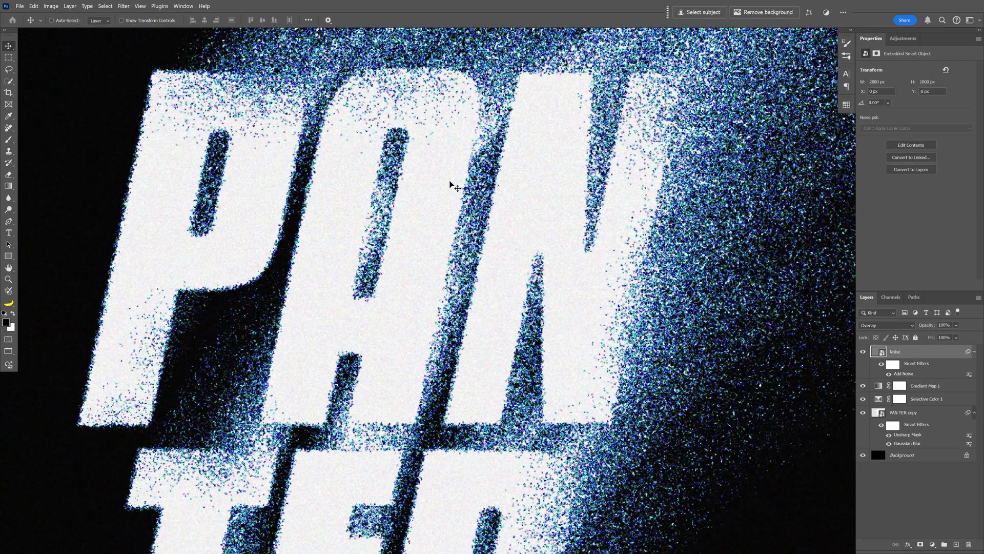
scroll(391, 239, "down", 3)
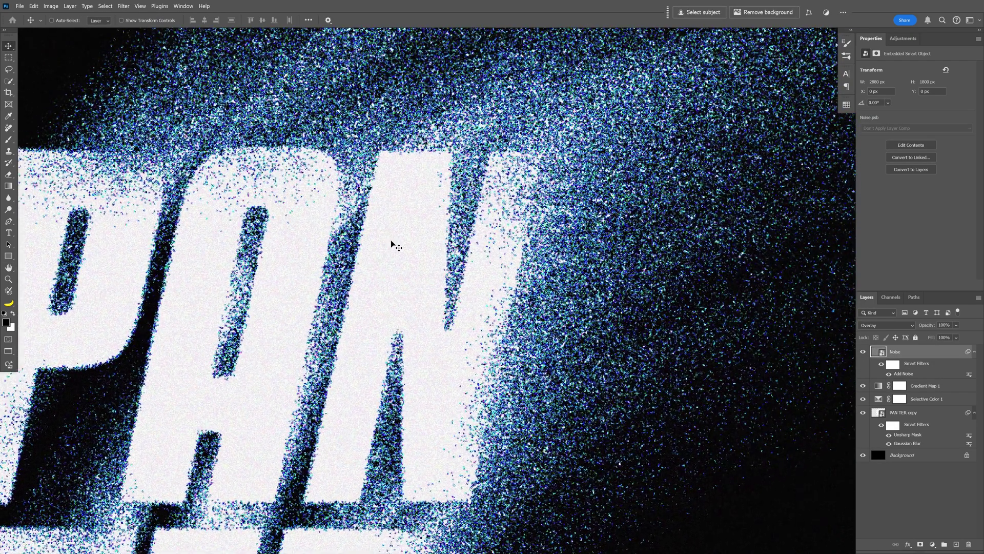
key("ctrl+0")
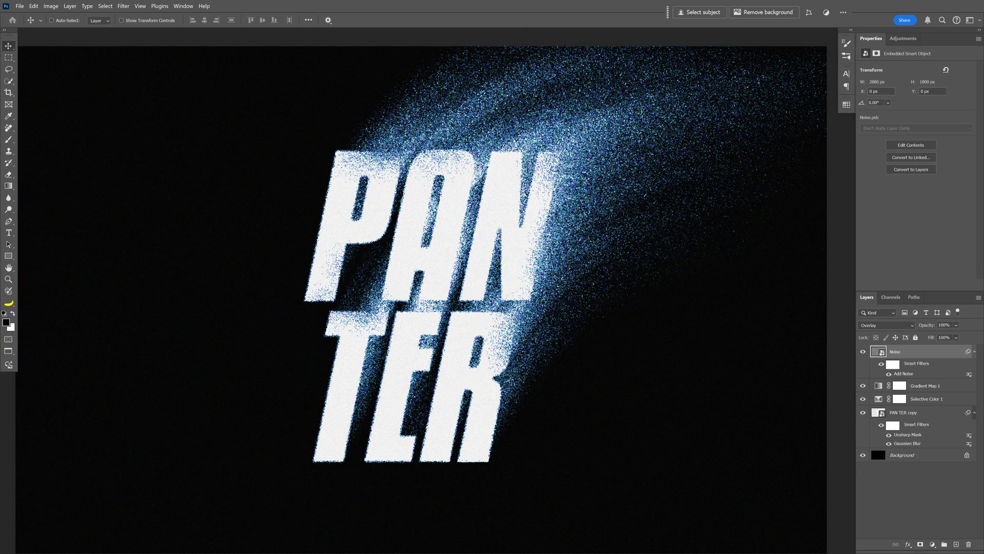